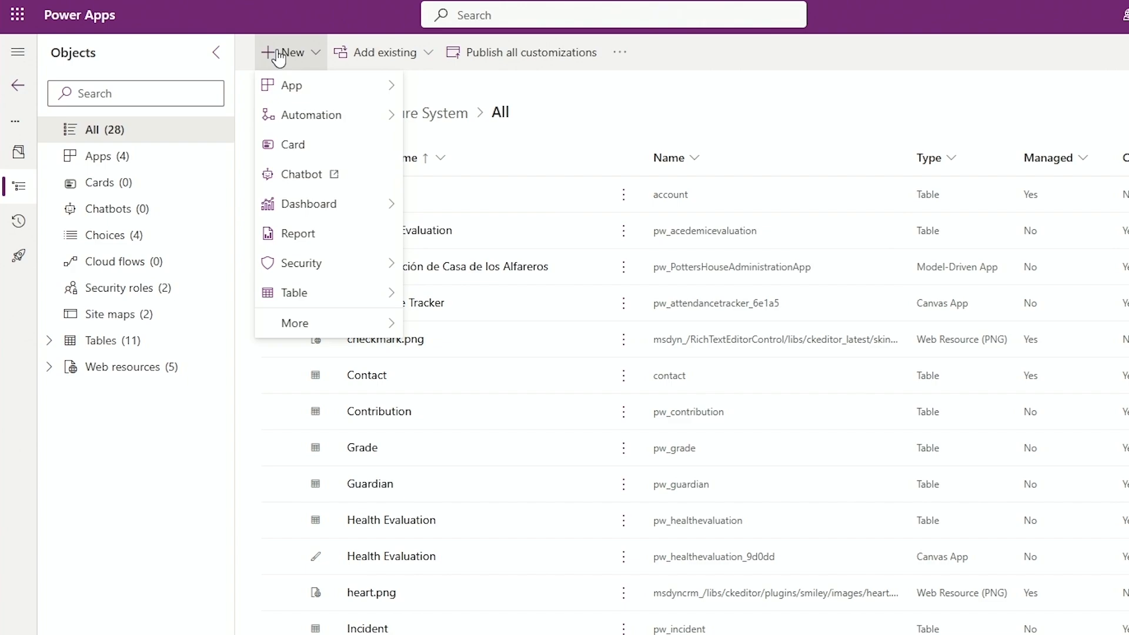
Create a security role named Potters House Ace in the Potters House business unit, keeping the default privilege inheritance, and save it.
{"action": "left_click", "coordinate": [336, 265]}
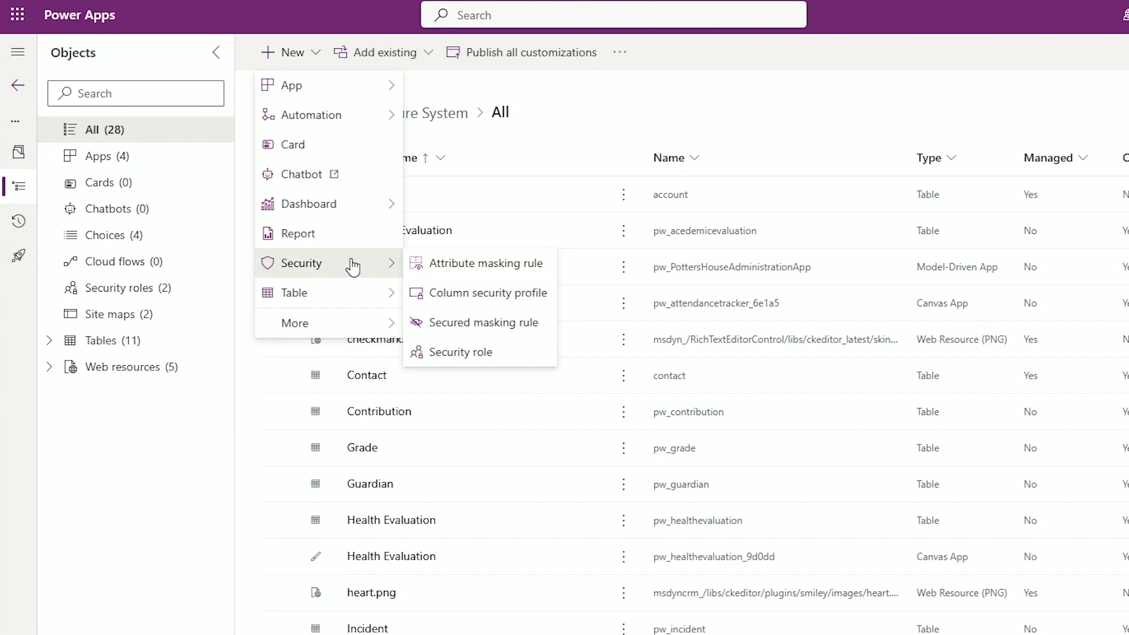
{"action": "left_click", "coordinate": [459, 355]}
{"action": "left_click", "coordinate": [785, 91]}
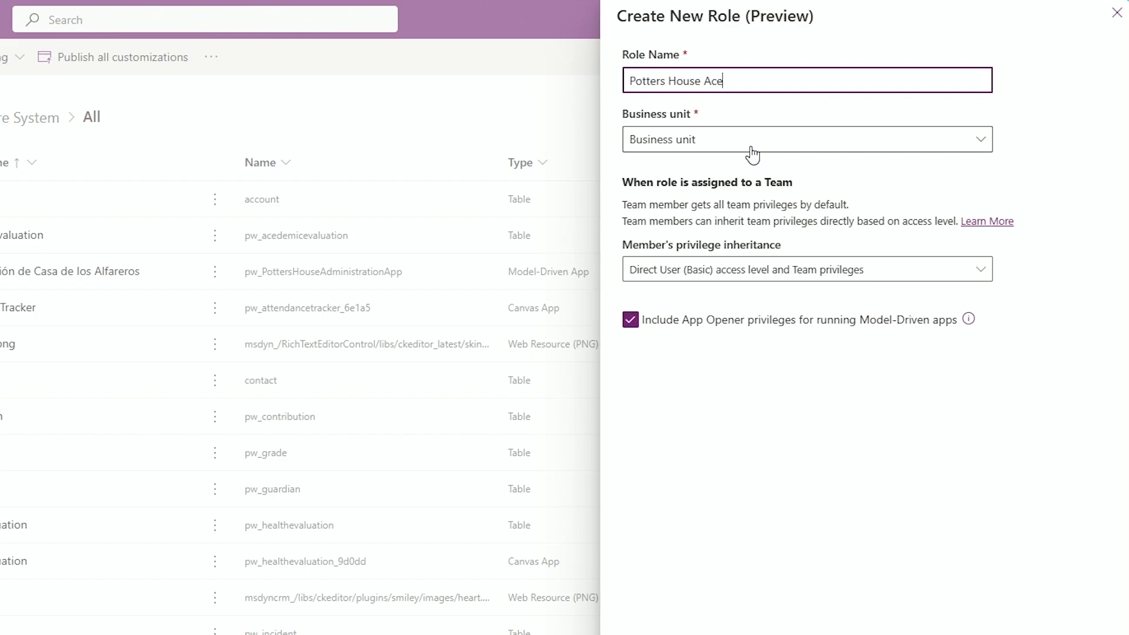
{"action": "left_click", "coordinate": [715, 144]}
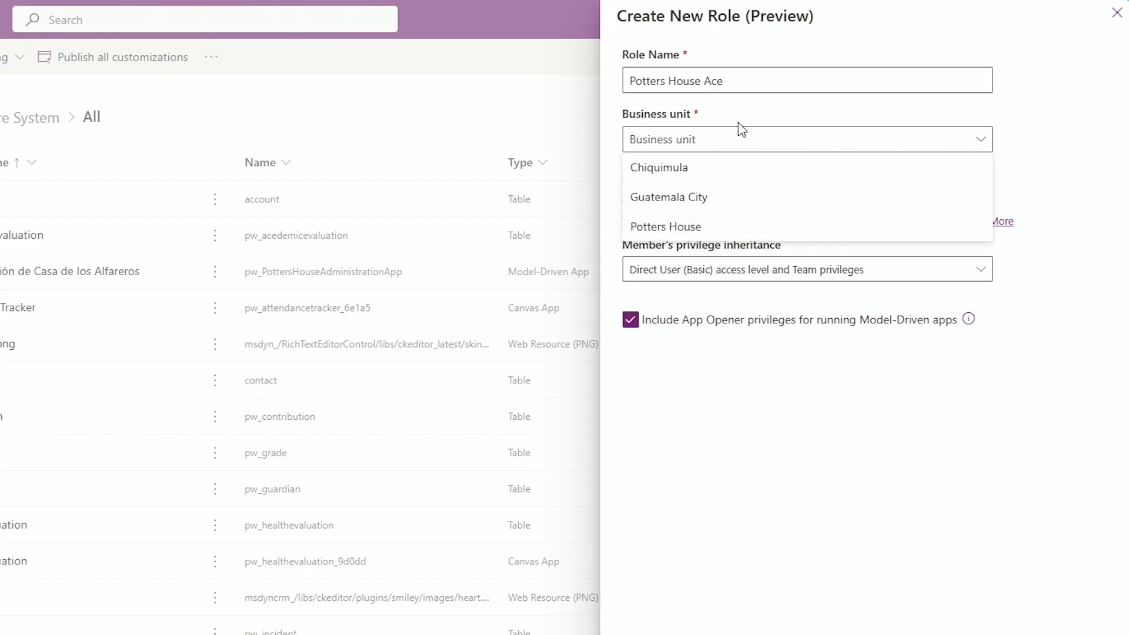
{"action": "left_click", "coordinate": [679, 228]}
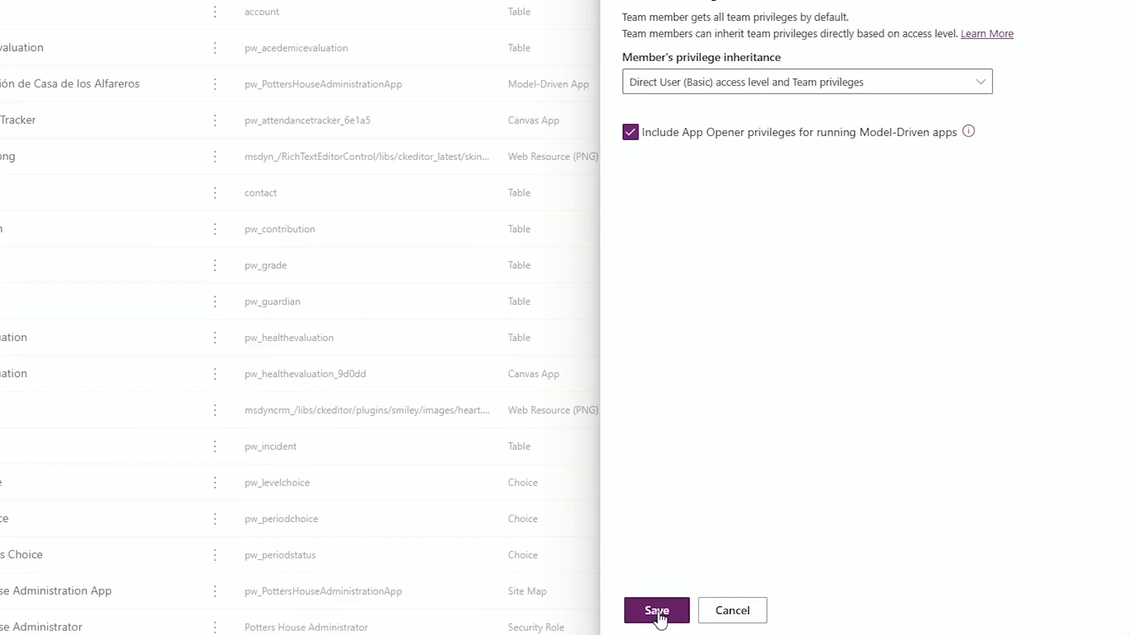
{"action": "left_click", "coordinate": [658, 611]}
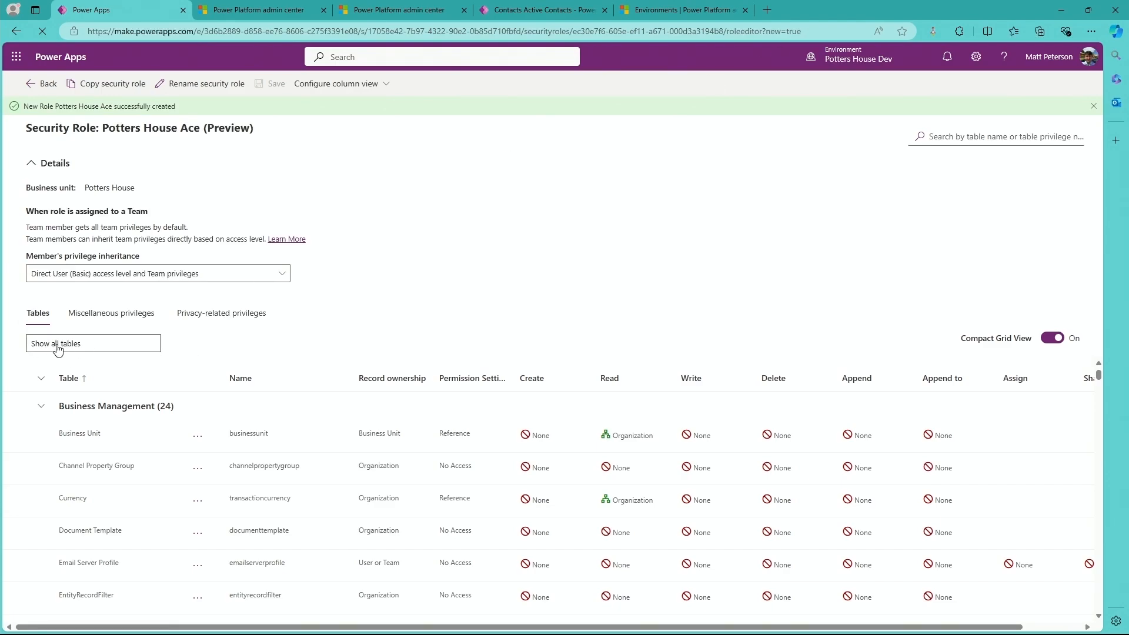
Search the role's tables for contact and set the Contact table's Read and Write privileges to Business Unit.
{"action": "scroll", "coordinate": [537, 564], "scroll_direction": "down", "scroll_amount": 2}
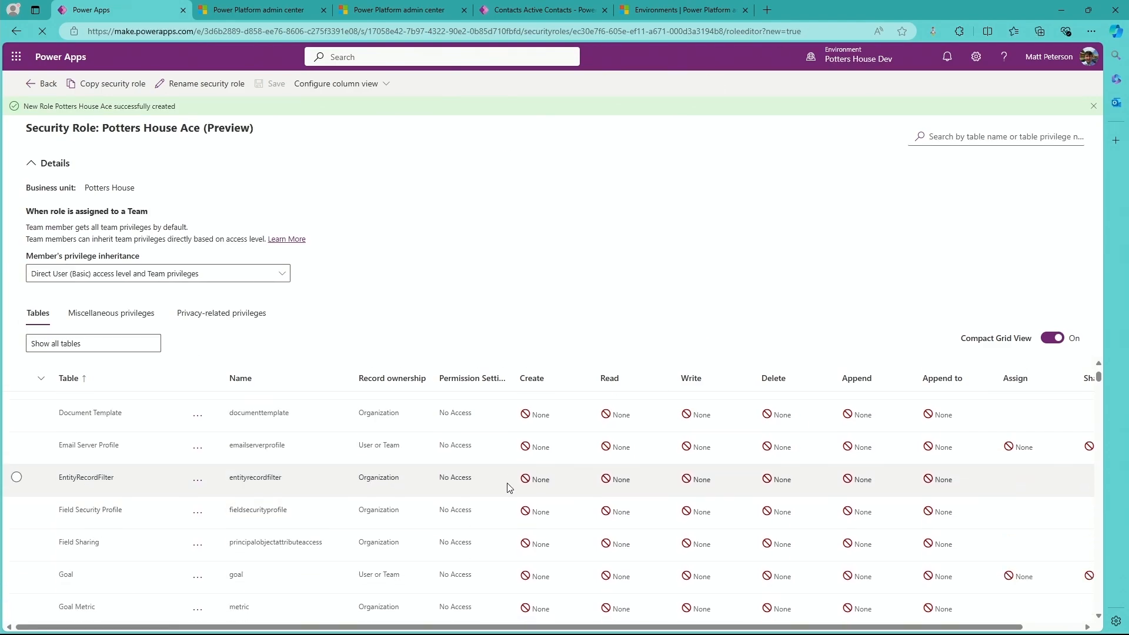
{"action": "left_click", "coordinate": [1016, 141]}
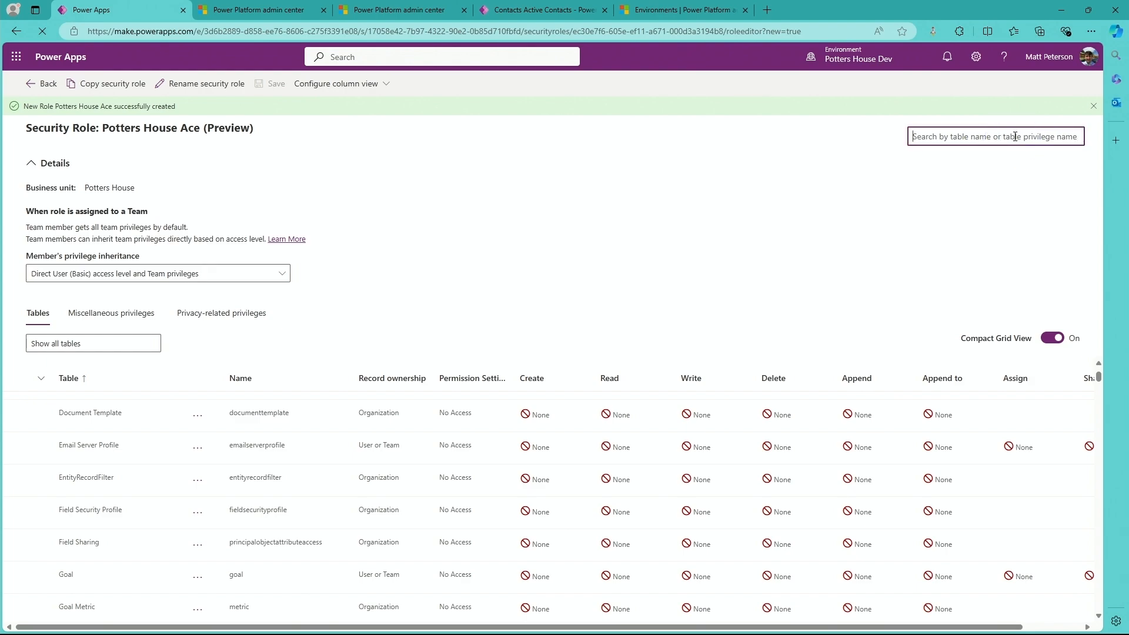
{"action": "type", "text": "contac"}
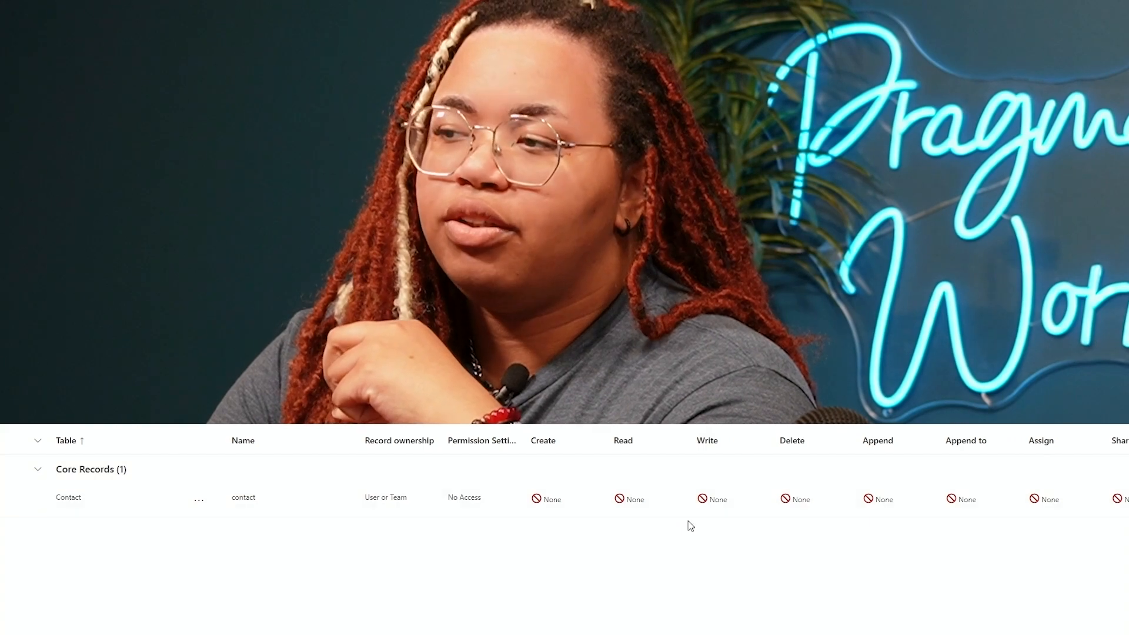
{"action": "left_click", "coordinate": [636, 504]}
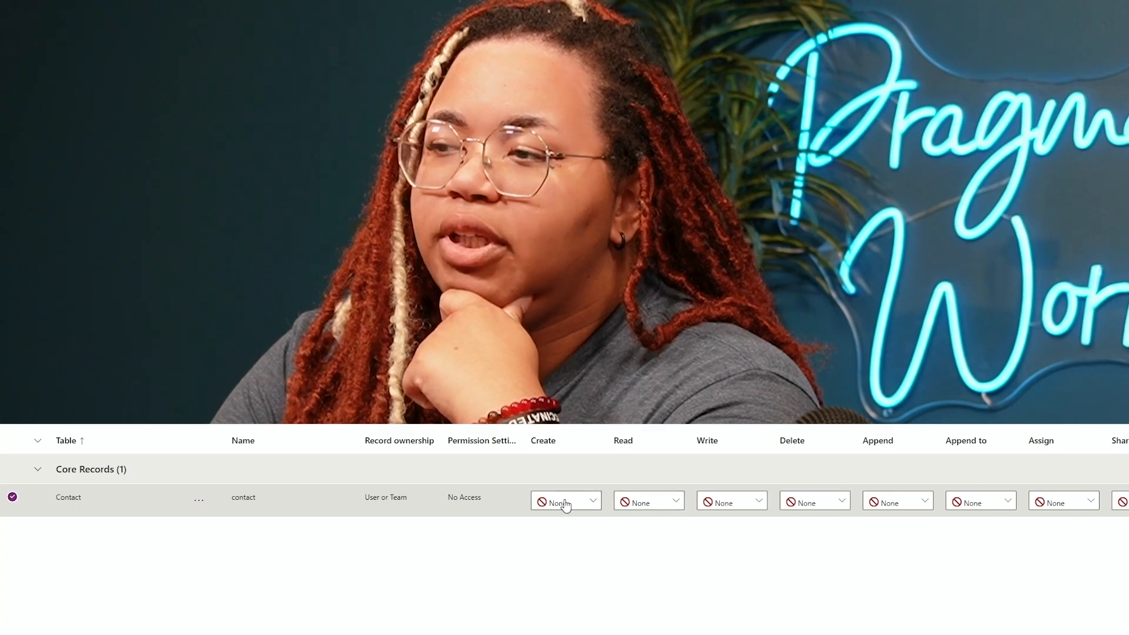
{"action": "left_click", "coordinate": [675, 503]}
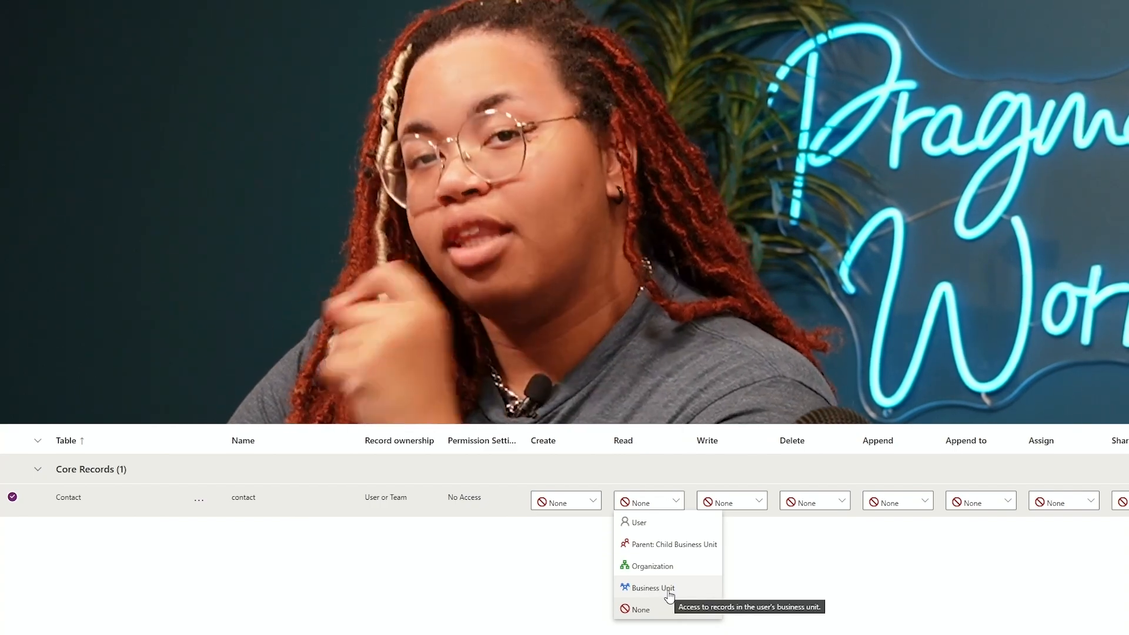
{"action": "left_click", "coordinate": [668, 591]}
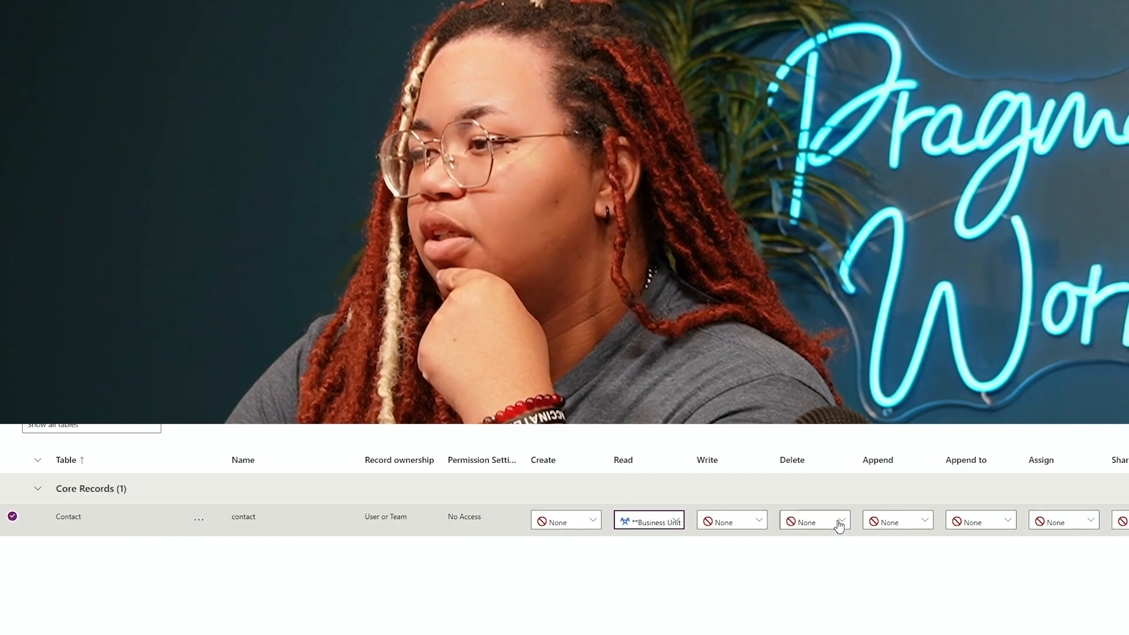
{"action": "left_click", "coordinate": [752, 525]}
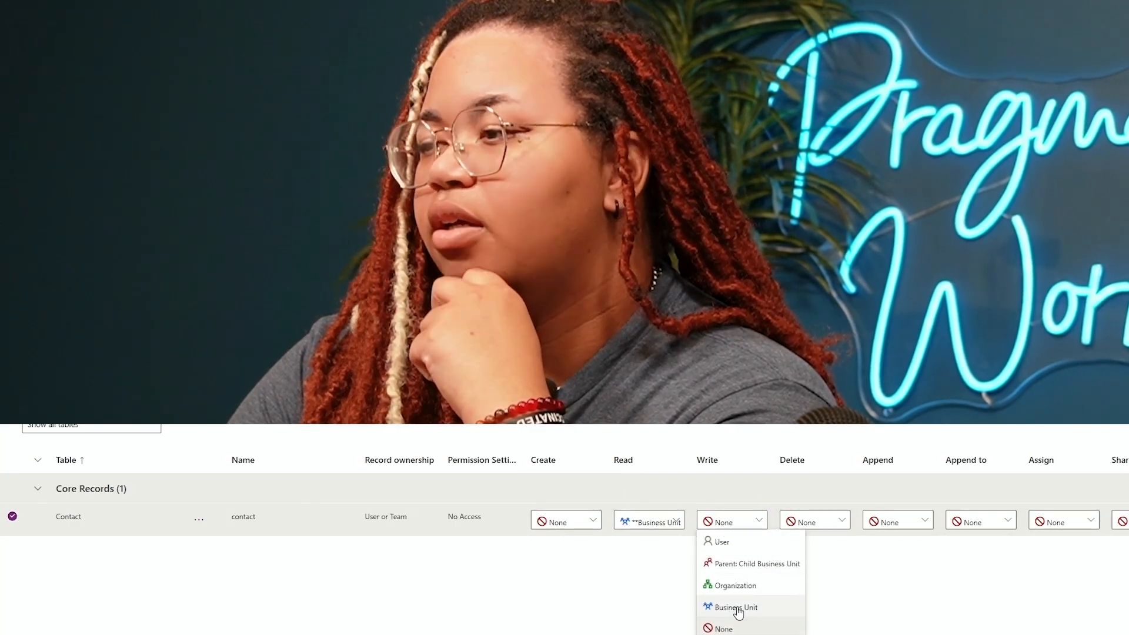
{"action": "left_click", "coordinate": [731, 609]}
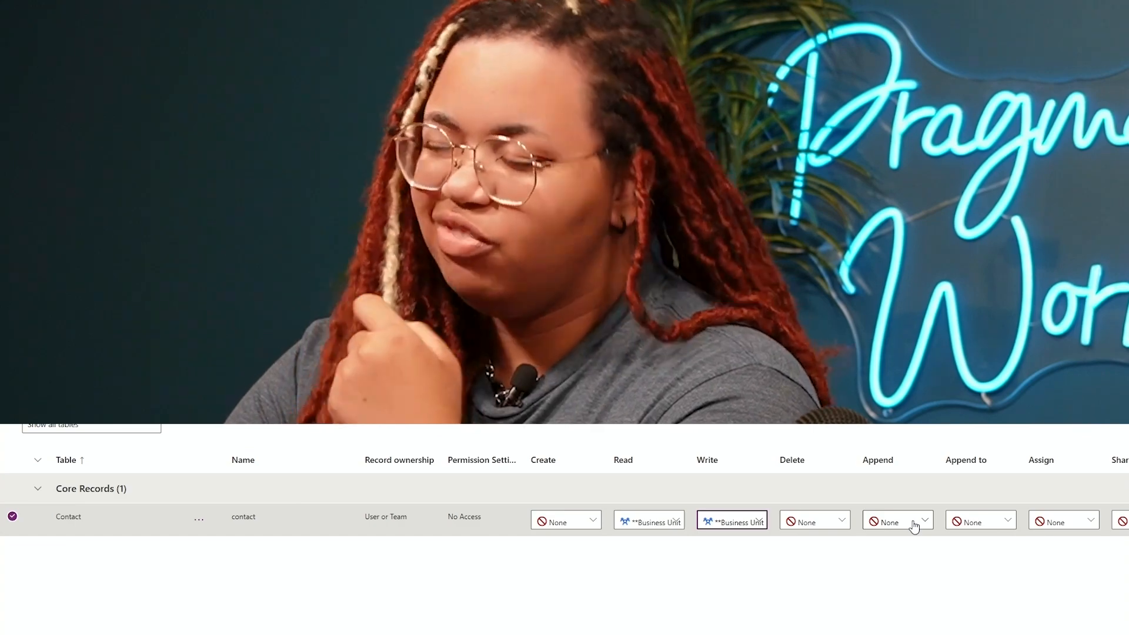
Set the Contact table's Append, Append to, Assign and Share privileges to Business Unit.
{"action": "left_click", "coordinate": [910, 521]}
{"action": "left_click", "coordinate": [892, 609]}
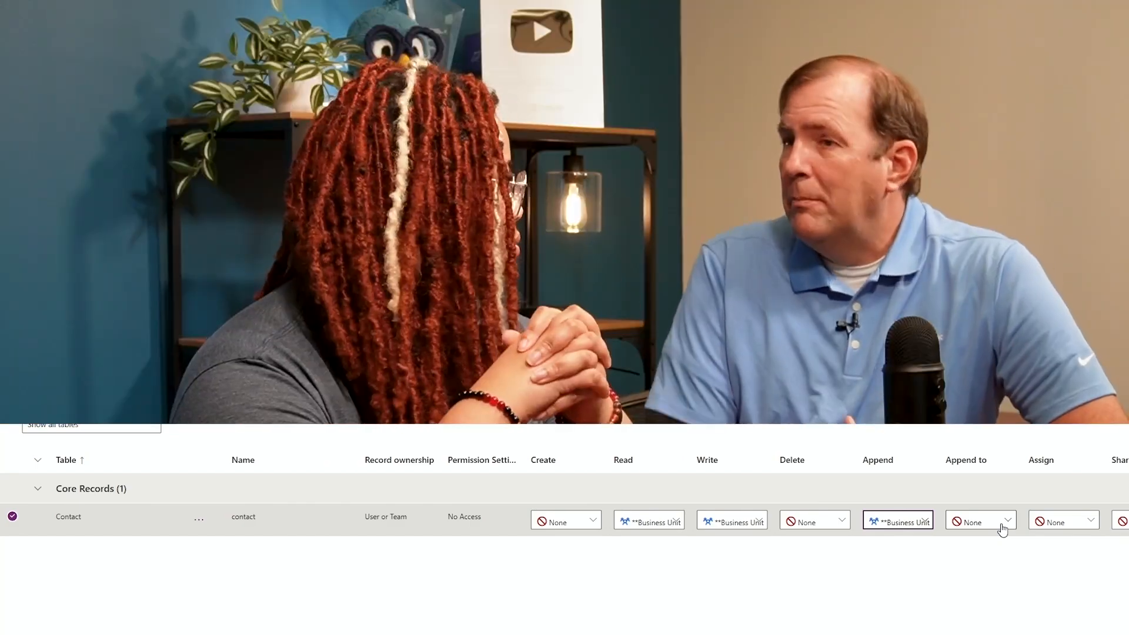
{"action": "left_click", "coordinate": [1000, 525]}
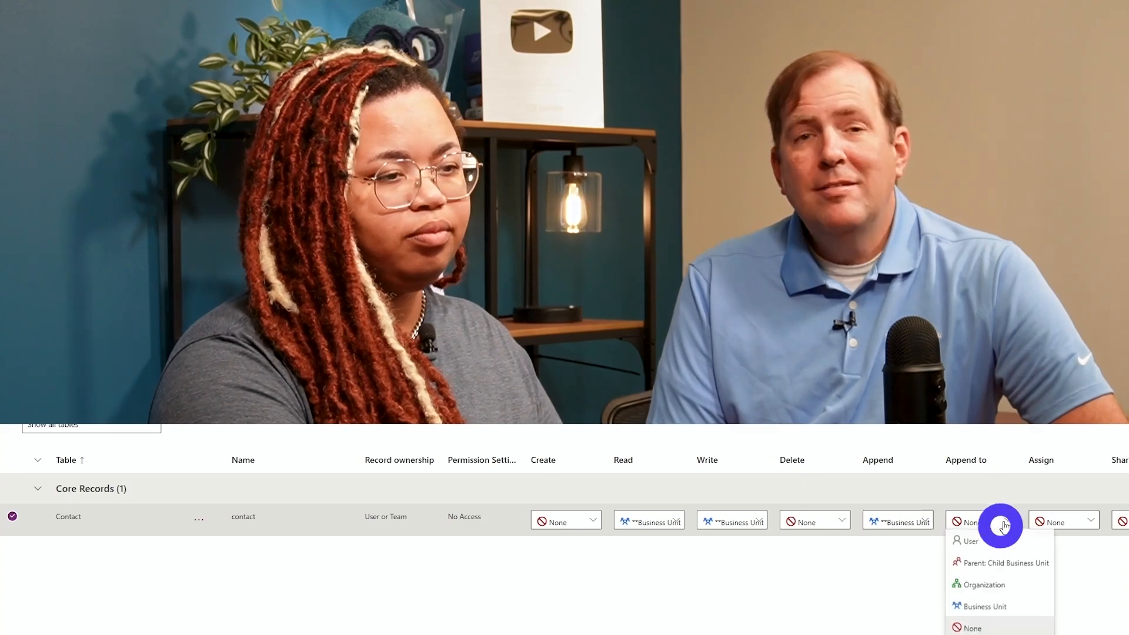
{"action": "left_click", "coordinate": [986, 610]}
{"action": "left_click", "coordinate": [1079, 522]}
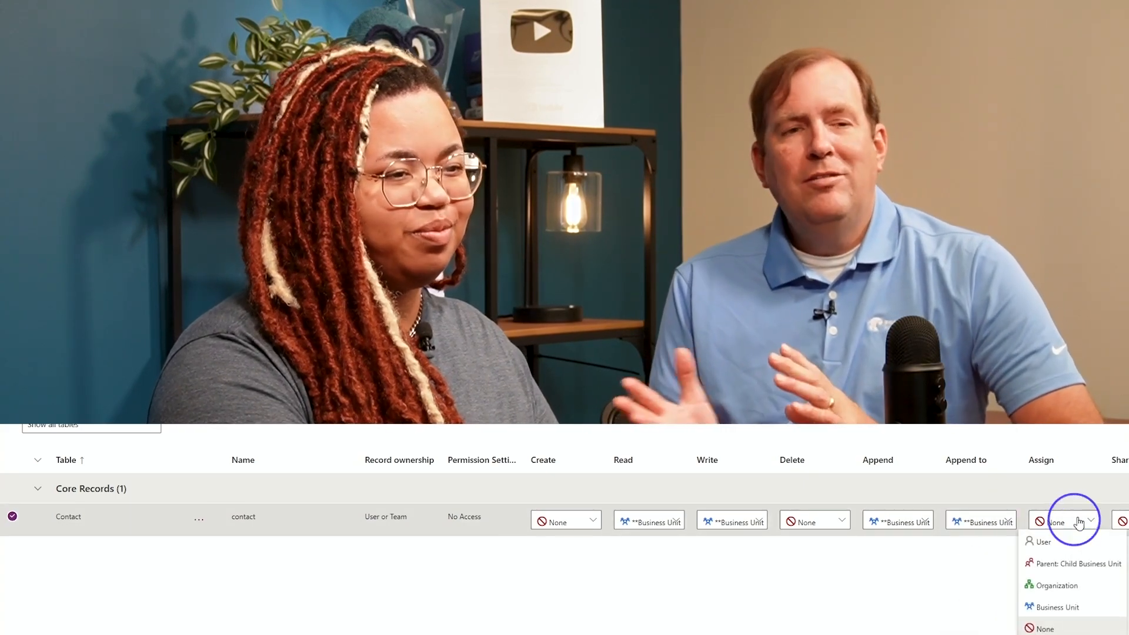
{"action": "left_click", "coordinate": [1061, 609]}
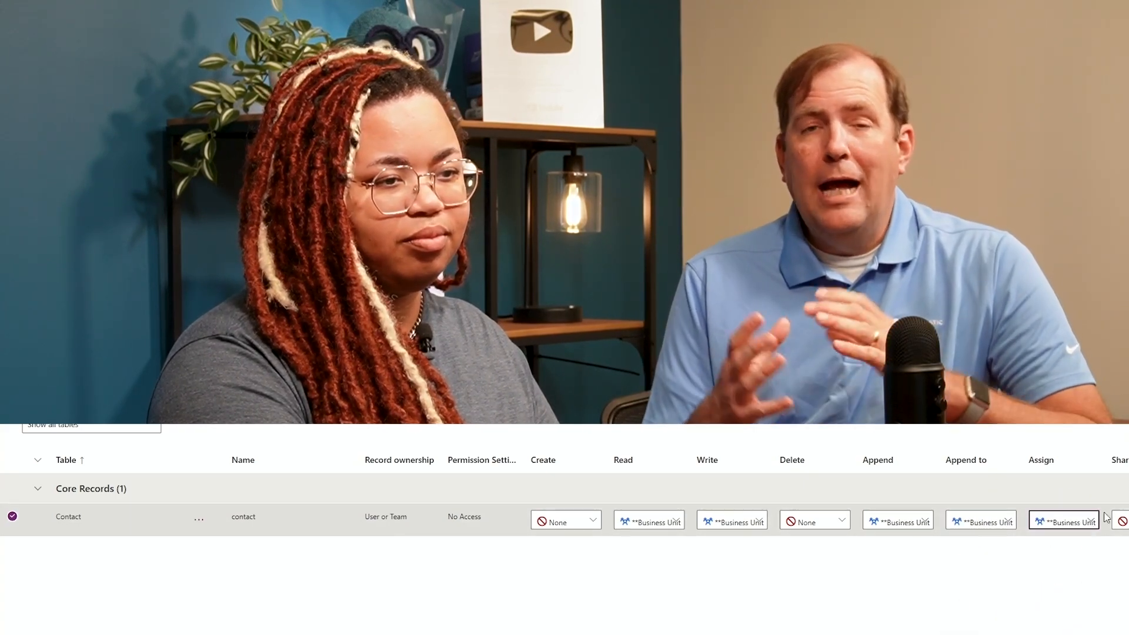
{"action": "left_click", "coordinate": [1100, 522]}
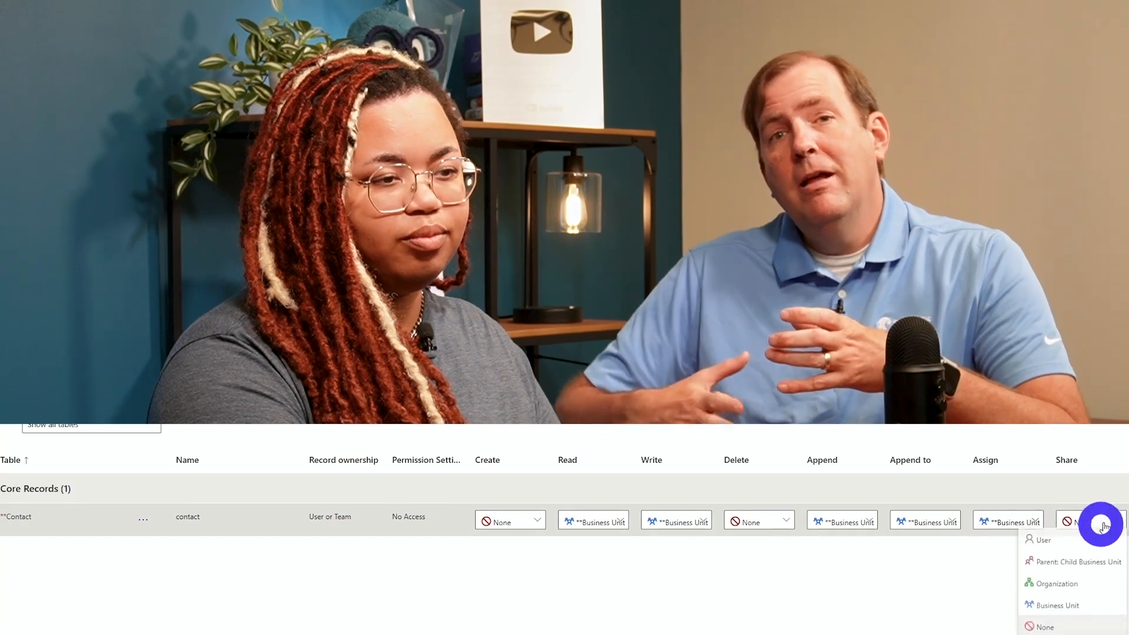
{"action": "left_click", "coordinate": [1057, 609]}
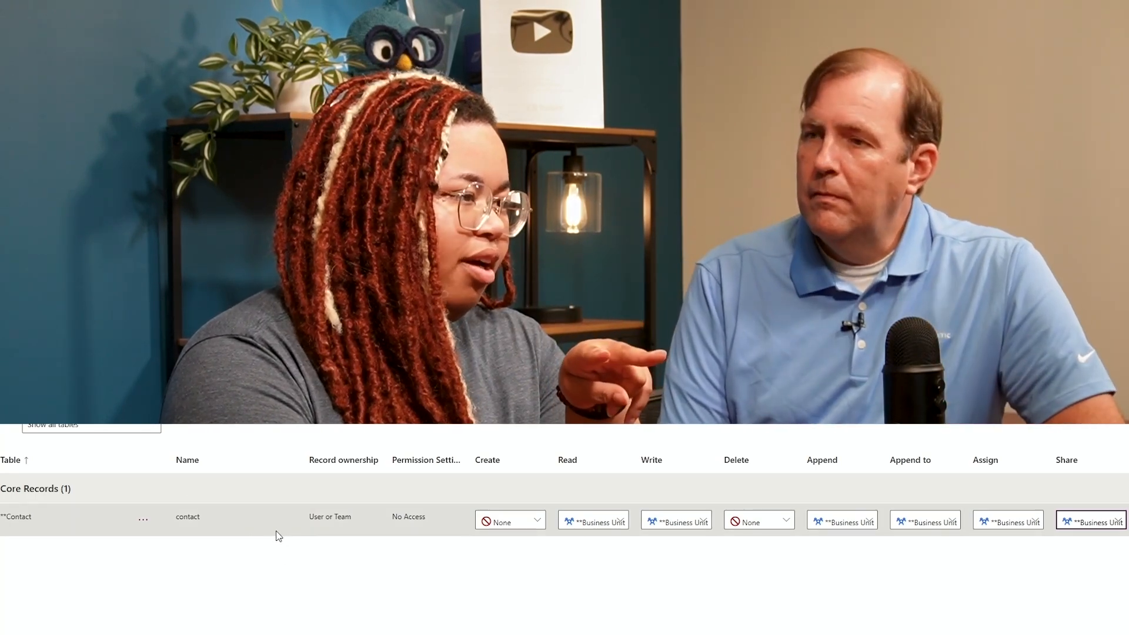
Start copying the Contact table's permissions to other tables, saving the pending privilege changes first.
{"action": "left_click", "coordinate": [143, 519]}
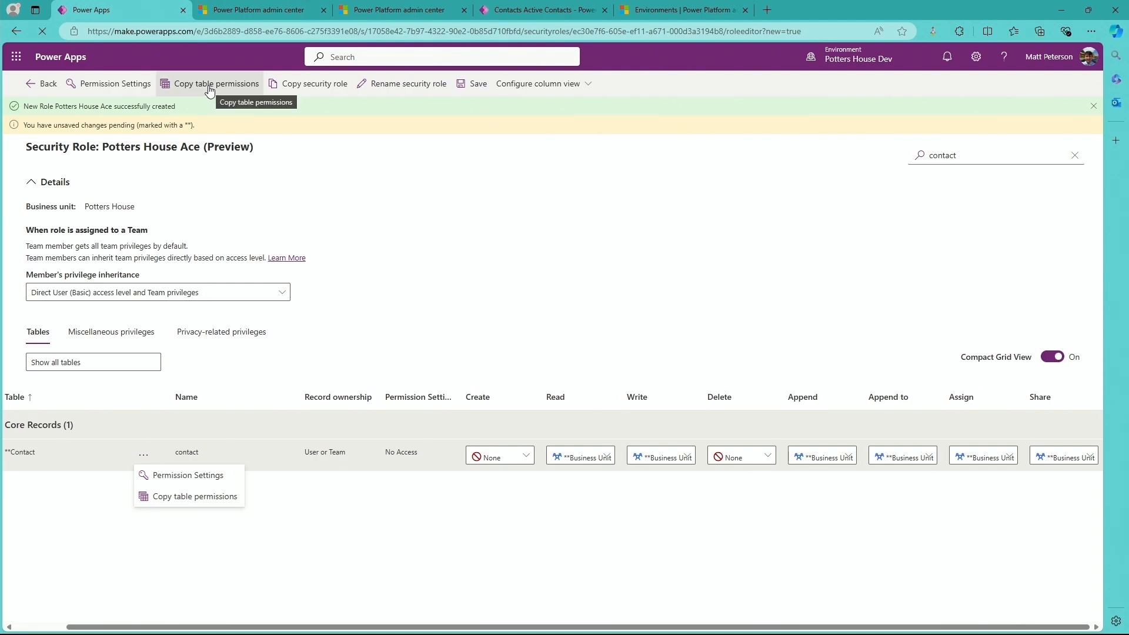
{"action": "left_click", "coordinate": [247, 96]}
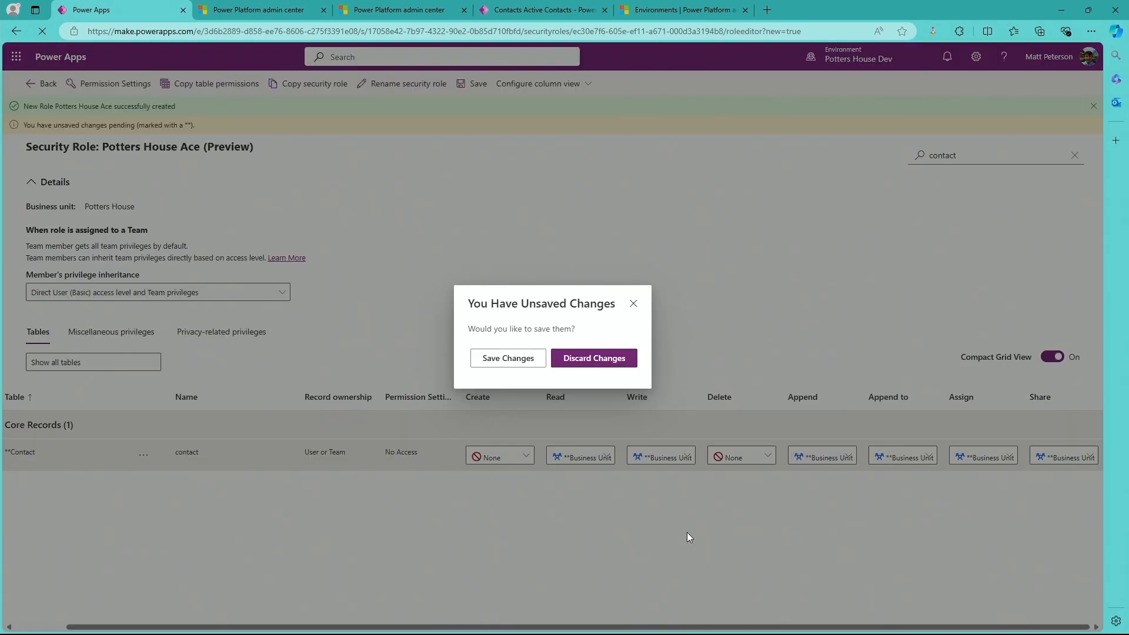
{"action": "left_click", "coordinate": [486, 362]}
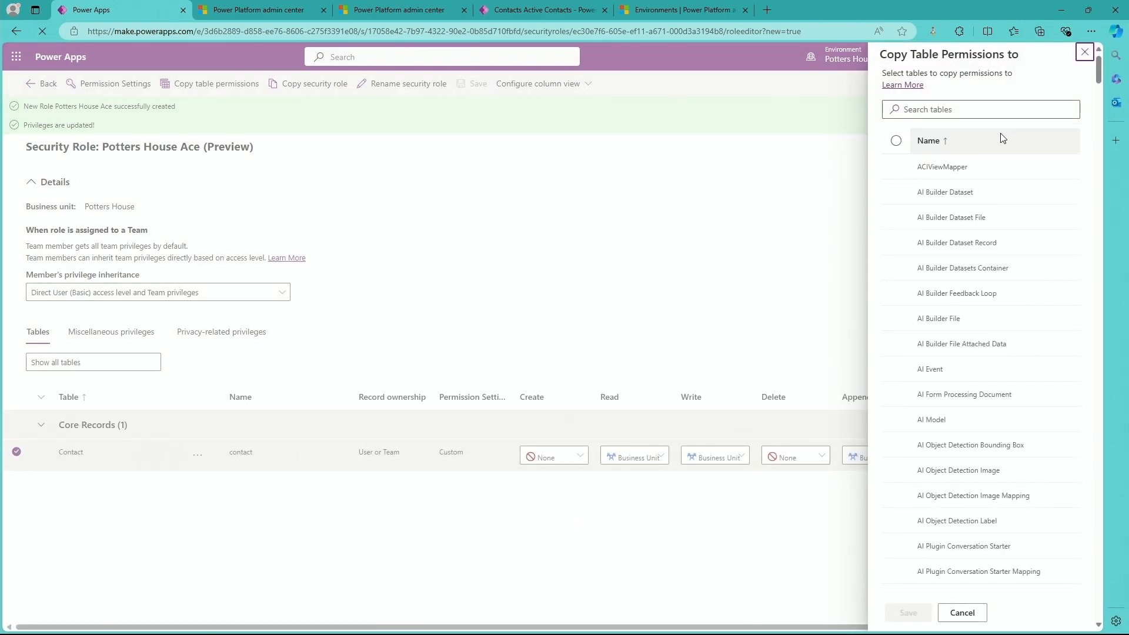
Look through the tables available as targets for the copied permissions, and close the list without copying.
{"action": "scroll", "coordinate": [982, 194], "scroll_direction": "down", "scroll_amount": 6}
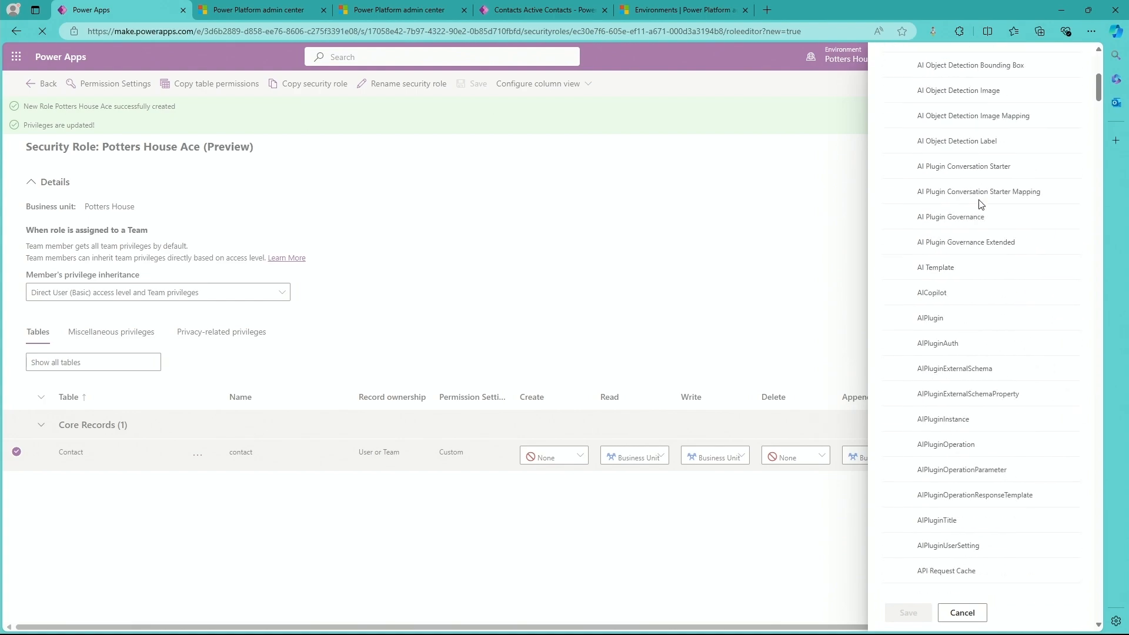
{"action": "scroll", "coordinate": [981, 324], "scroll_direction": "down", "scroll_amount": 12}
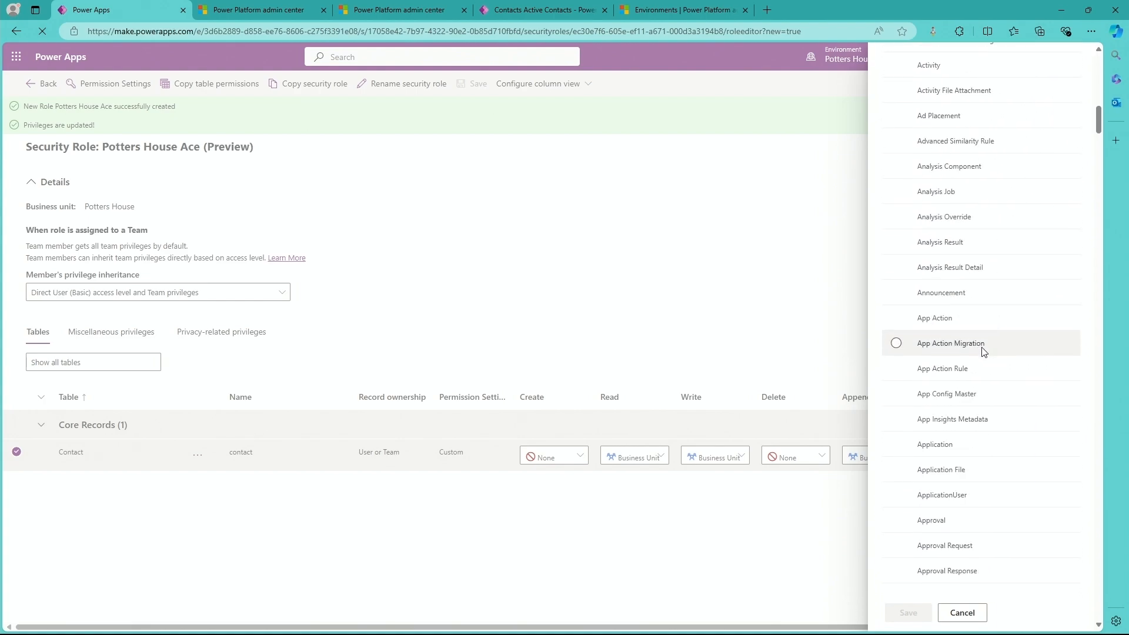
{"action": "scroll", "coordinate": [984, 351], "scroll_direction": "down", "scroll_amount": 10}
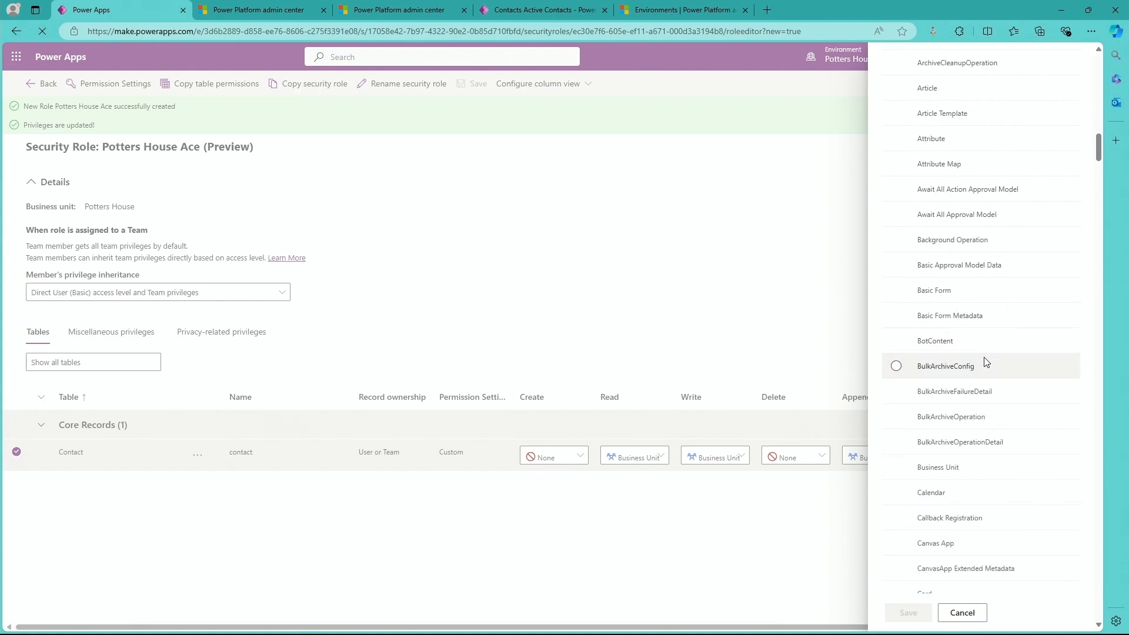
{"action": "scroll", "coordinate": [993, 315], "scroll_direction": "down", "scroll_amount": 15}
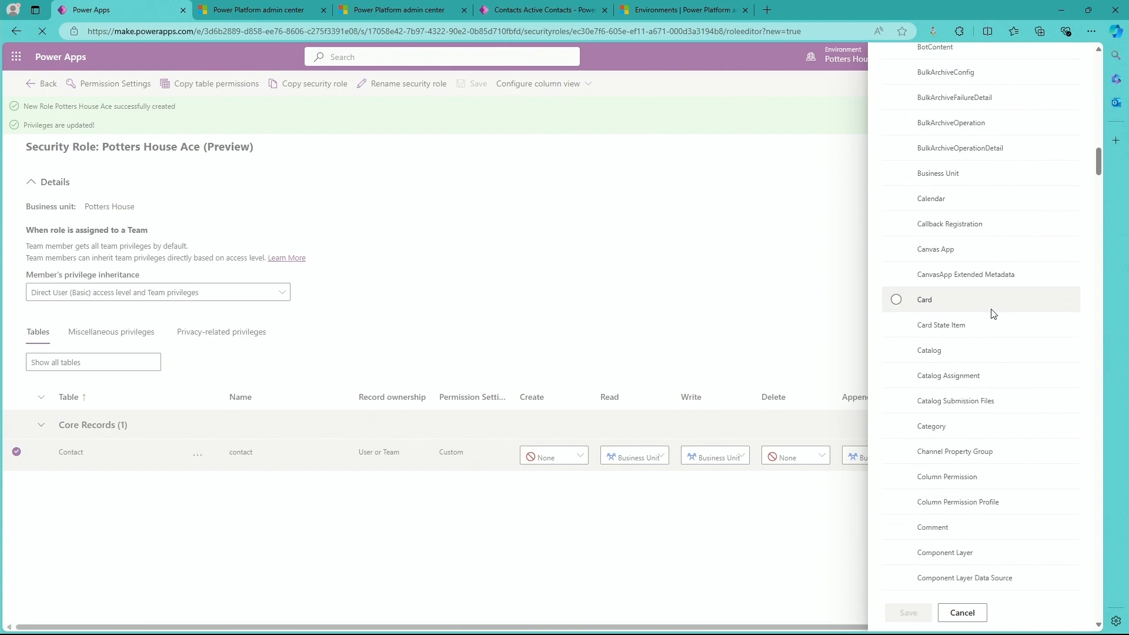
{"action": "scroll", "coordinate": [994, 313], "scroll_direction": "up", "scroll_amount": 14}
{"action": "scroll", "coordinate": [993, 313], "scroll_direction": "up", "scroll_amount": 10}
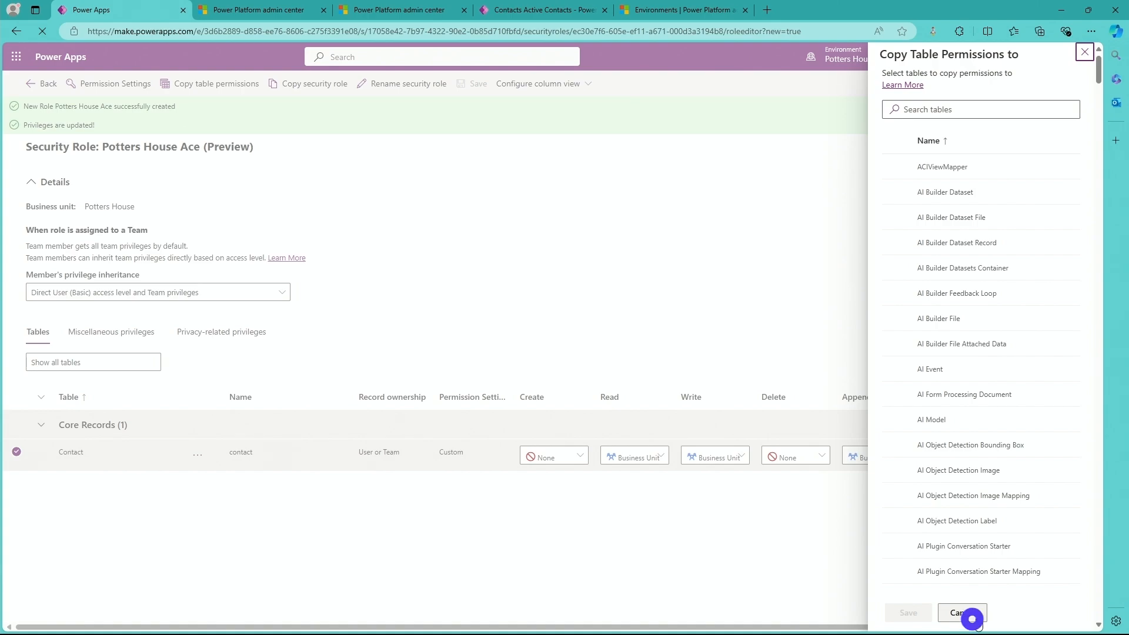
{"action": "left_click", "coordinate": [973, 618]}
Search the role's tables for attendance and review the preset permission settings for Program Attendance, closing them without choosing one.
{"action": "double_click", "coordinate": [960, 159]}
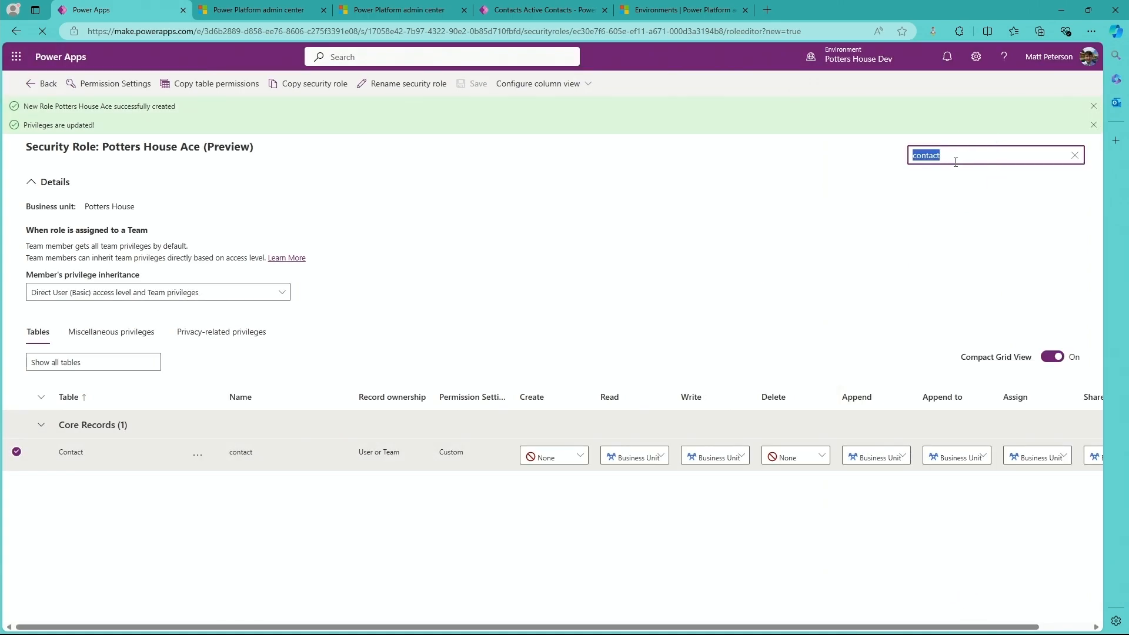
{"action": "type", "text": "attendance"}
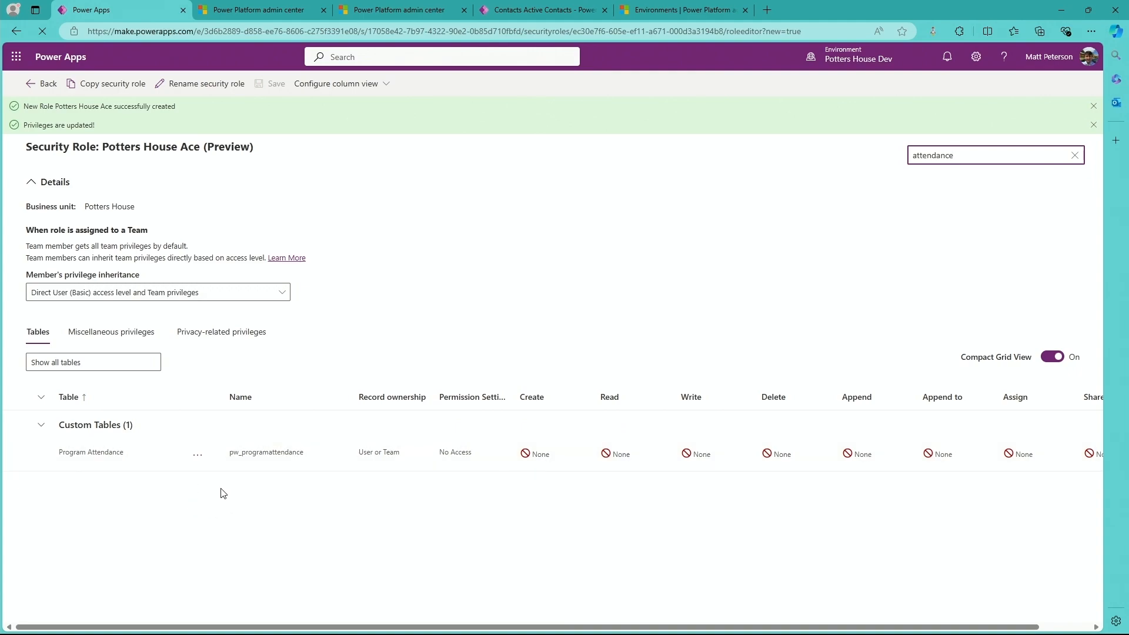
{"action": "left_click", "coordinate": [197, 463]}
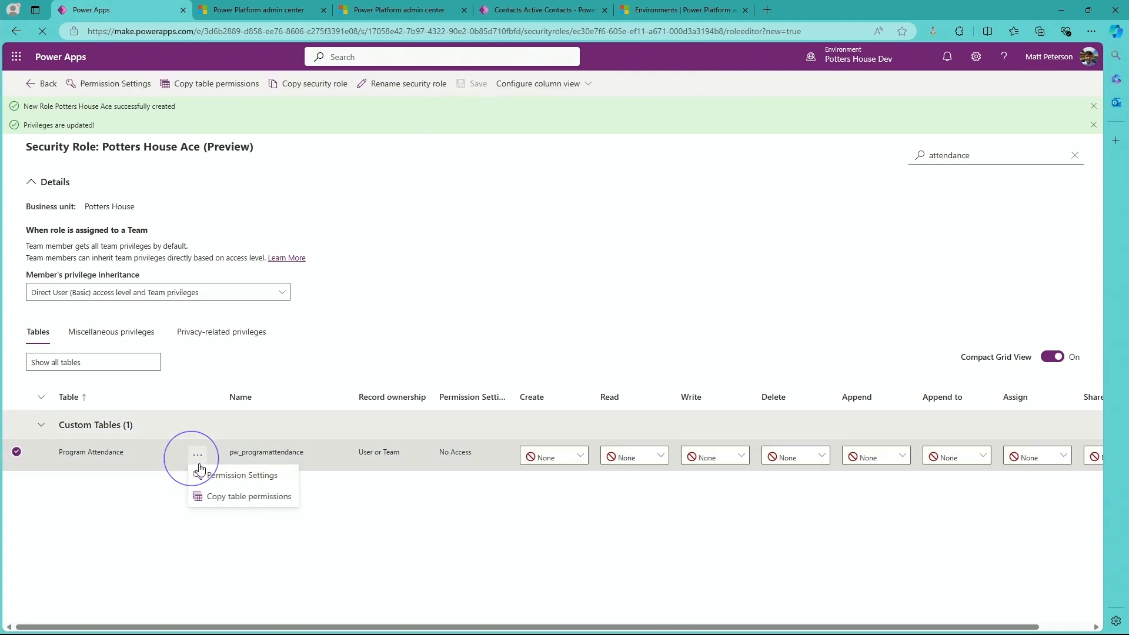
{"action": "left_click", "coordinate": [255, 483]}
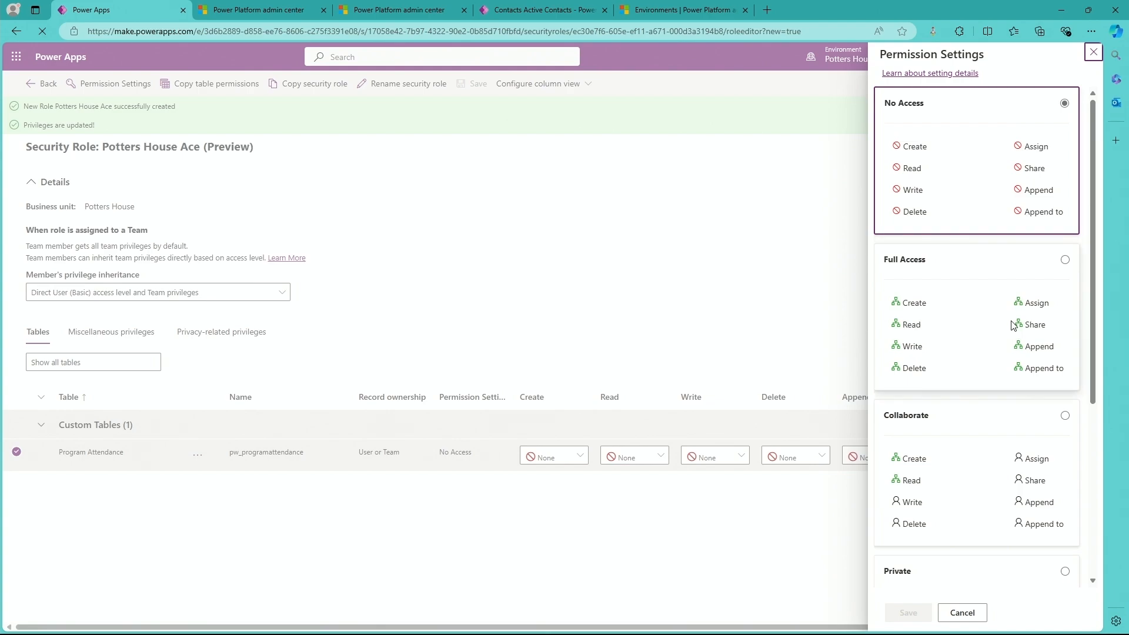
{"action": "scroll", "coordinate": [1013, 326], "scroll_direction": "down", "scroll_amount": 5}
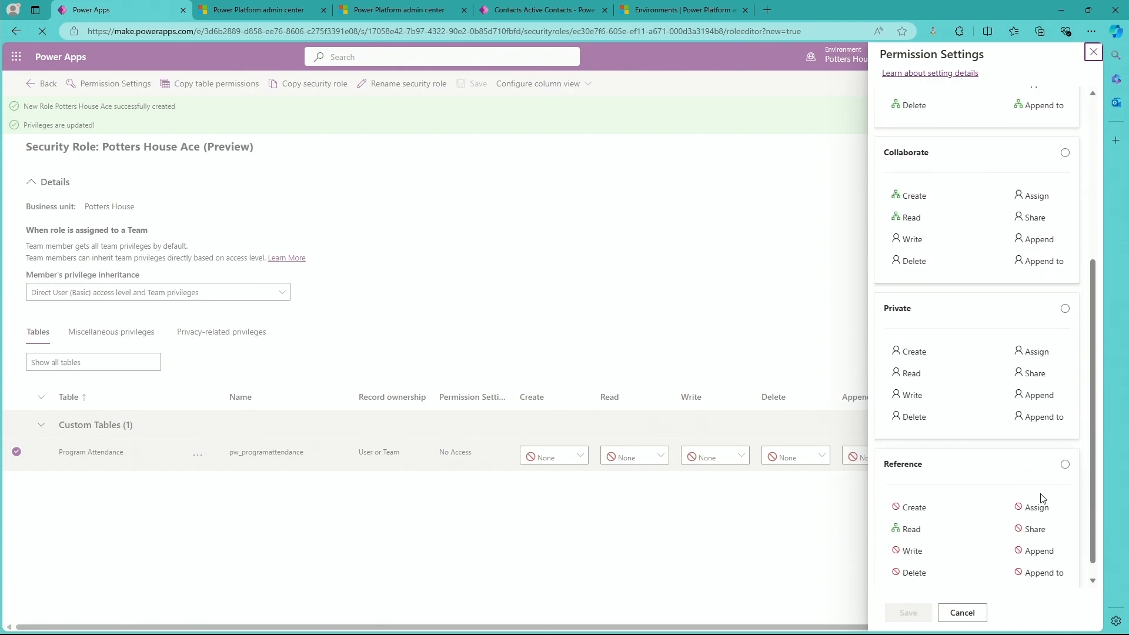
{"action": "scroll", "coordinate": [1042, 498], "scroll_direction": "up", "scroll_amount": 5}
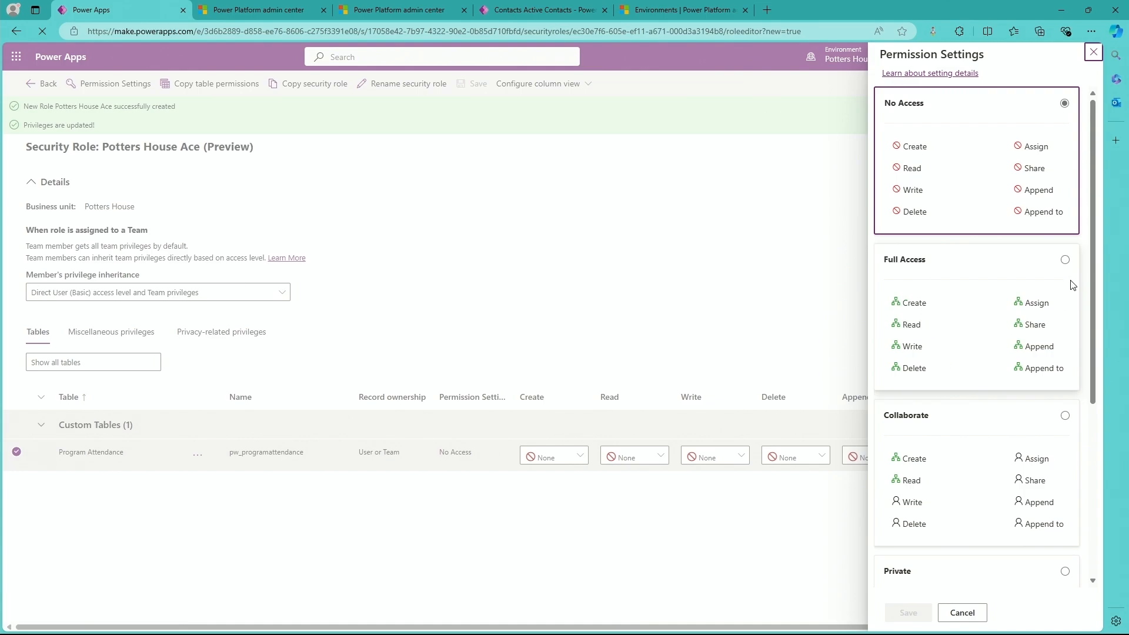
{"action": "scroll", "coordinate": [964, 180], "scroll_direction": "down", "scroll_amount": 2}
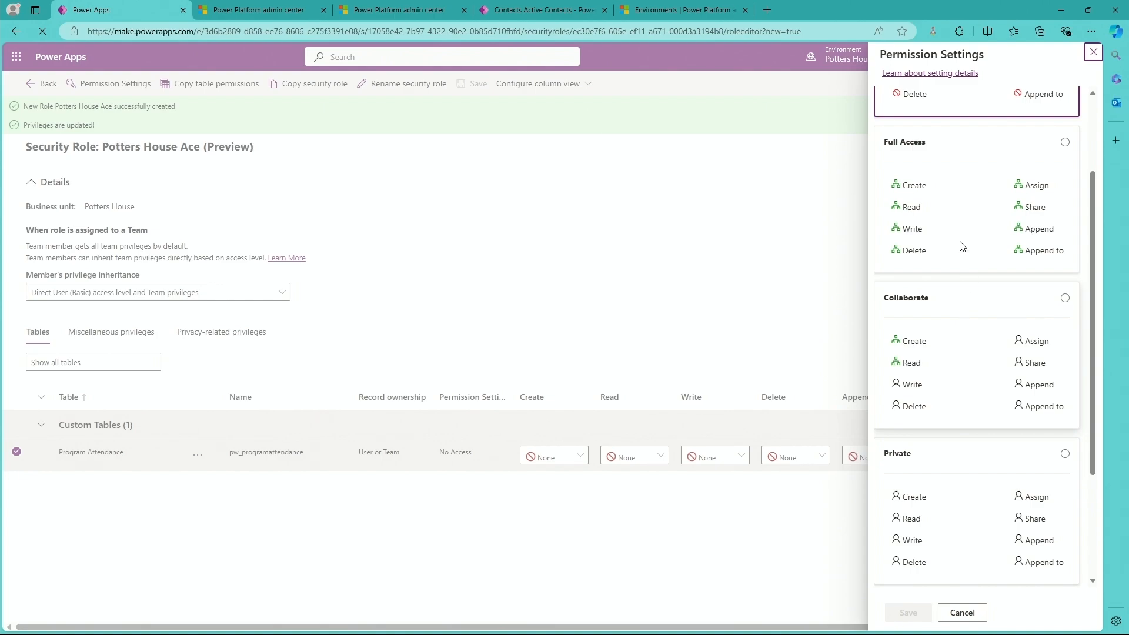
{"action": "scroll", "coordinate": [988, 396], "scroll_direction": "up", "scroll_amount": 2}
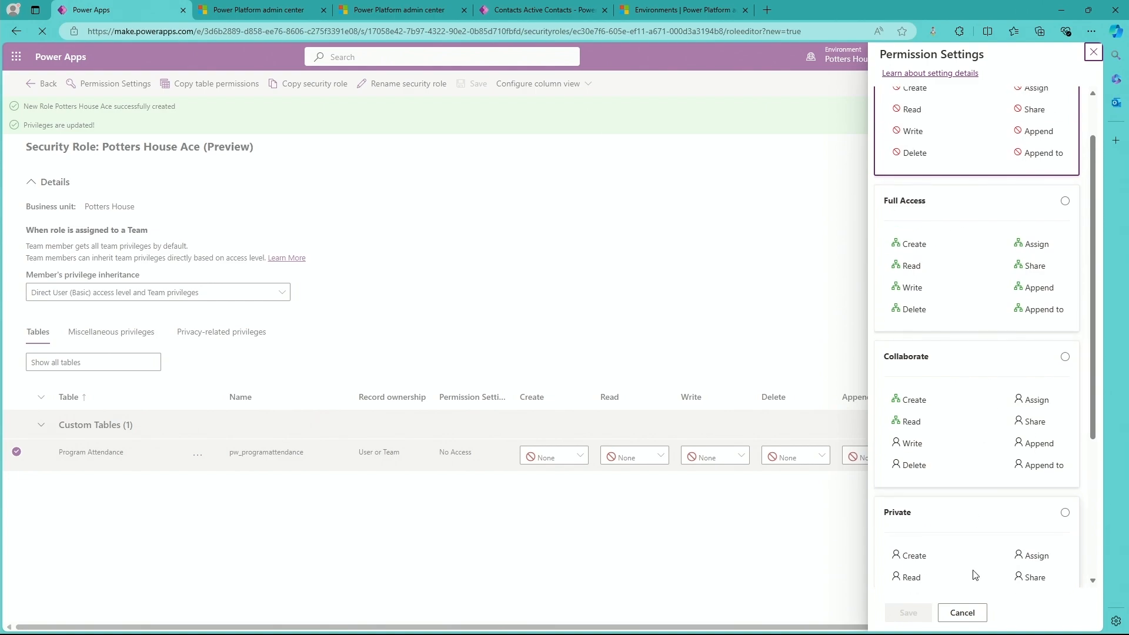
{"action": "left_click", "coordinate": [962, 613]}
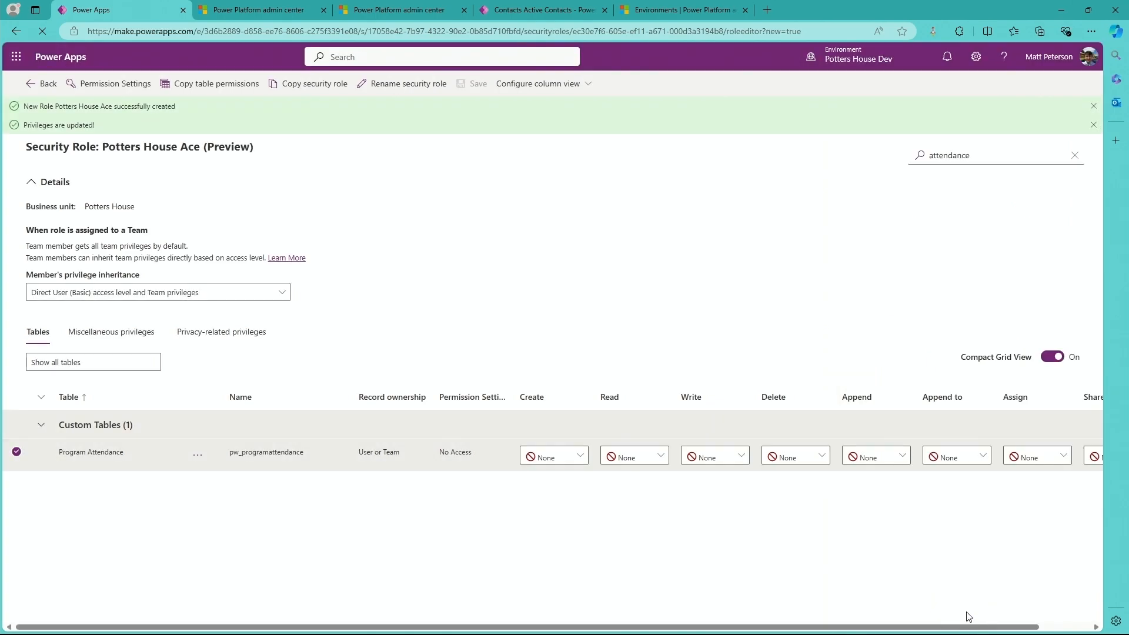
Set the Program Attendance table's Create, Read, Write, Delete and Append privileges to Business Unit.
{"action": "left_click", "coordinate": [560, 462]}
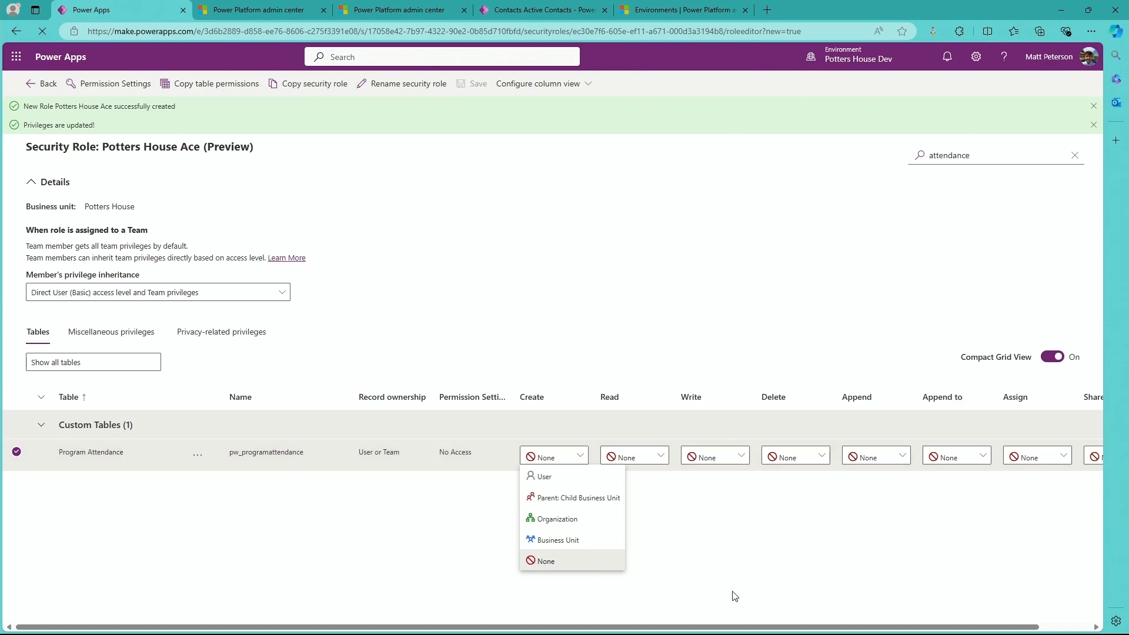
{"action": "left_click", "coordinate": [566, 546]}
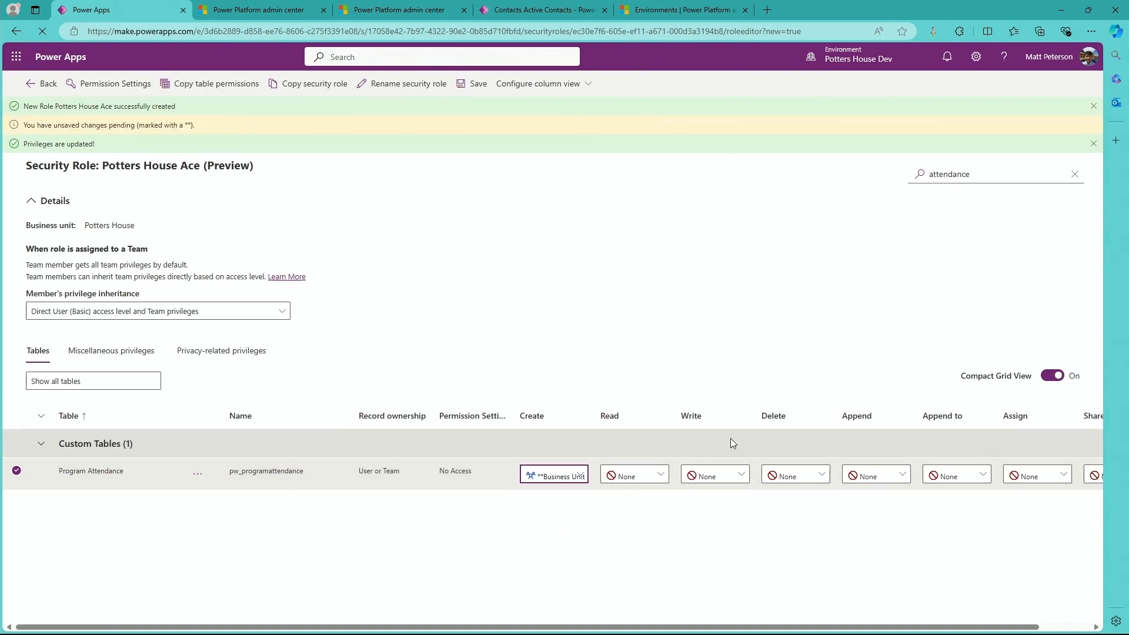
{"action": "left_click", "coordinate": [618, 476]}
{"action": "left_click", "coordinate": [640, 558]}
{"action": "left_click", "coordinate": [718, 473]}
{"action": "left_click", "coordinate": [713, 557]}
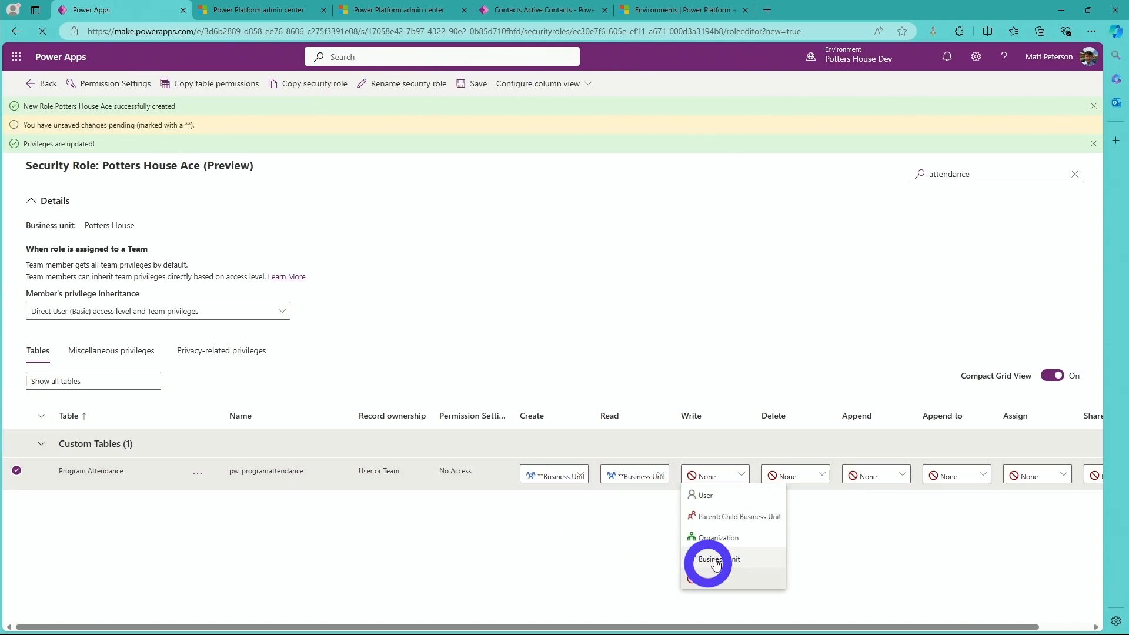
{"action": "left_click", "coordinate": [773, 476]}
{"action": "left_click", "coordinate": [818, 557]}
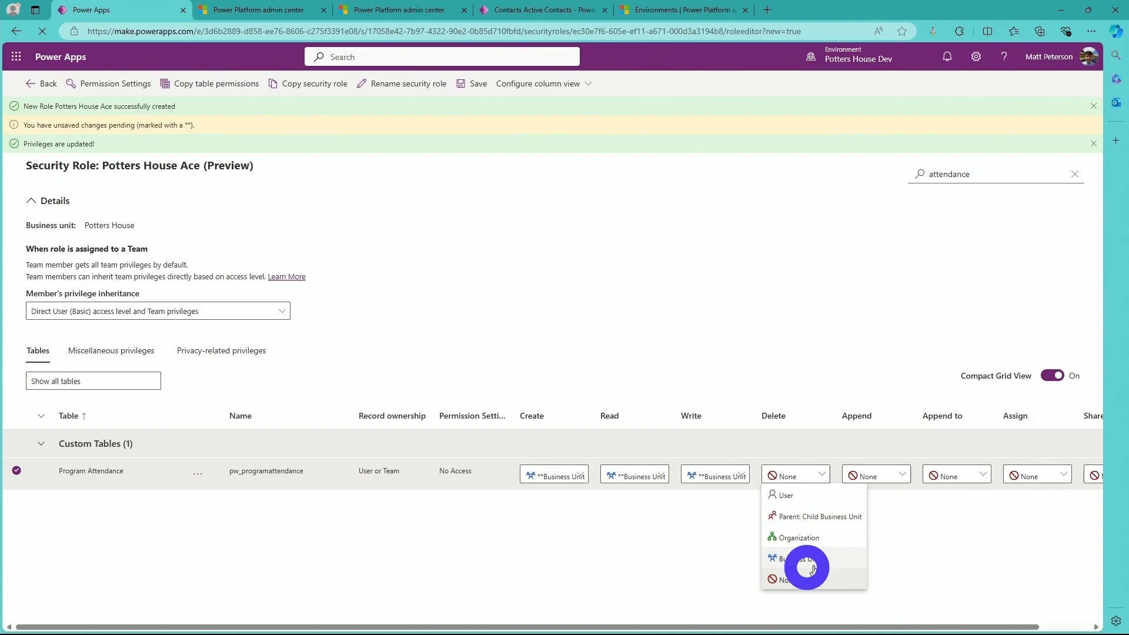
{"action": "left_click", "coordinate": [863, 475]}
{"action": "left_click", "coordinate": [865, 558]}
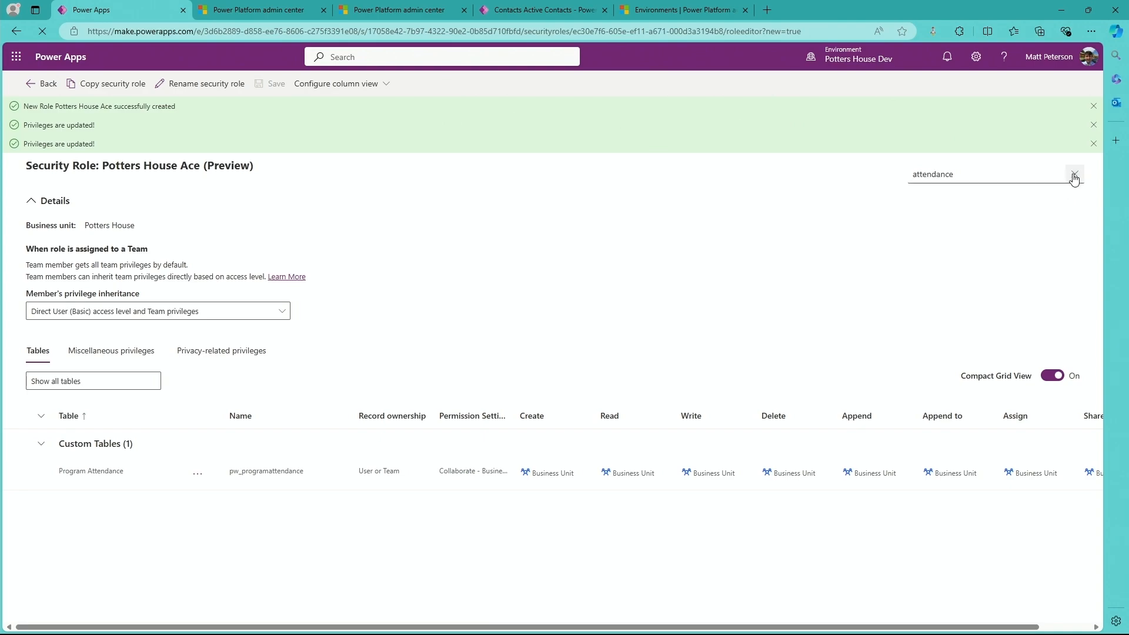
Search the role's tables for grade, set the Grade table's Read privilege to Organization and save the role.
{"action": "left_click", "coordinate": [1075, 174]}
{"action": "type", "text": "grade"}
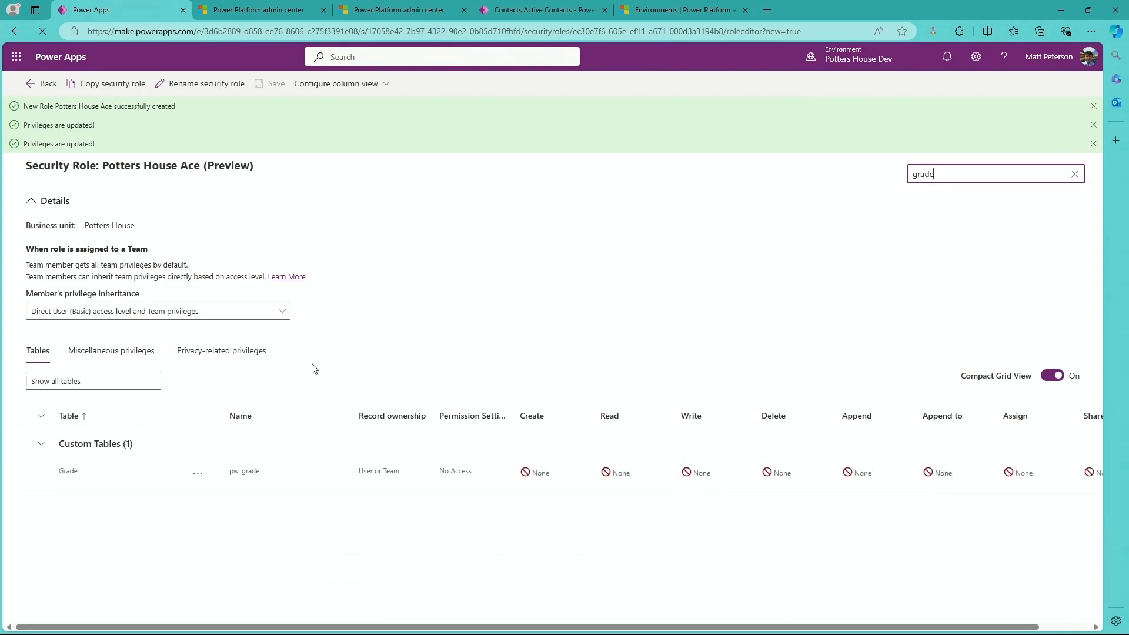
{"action": "left_click", "coordinate": [612, 476]}
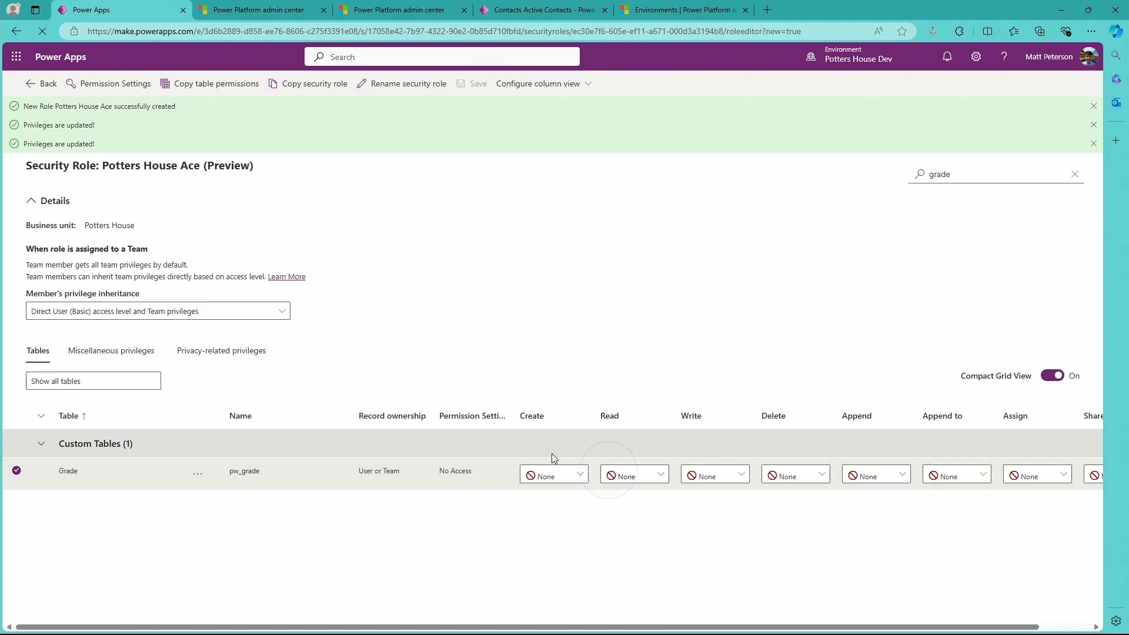
{"action": "left_click", "coordinate": [615, 473]}
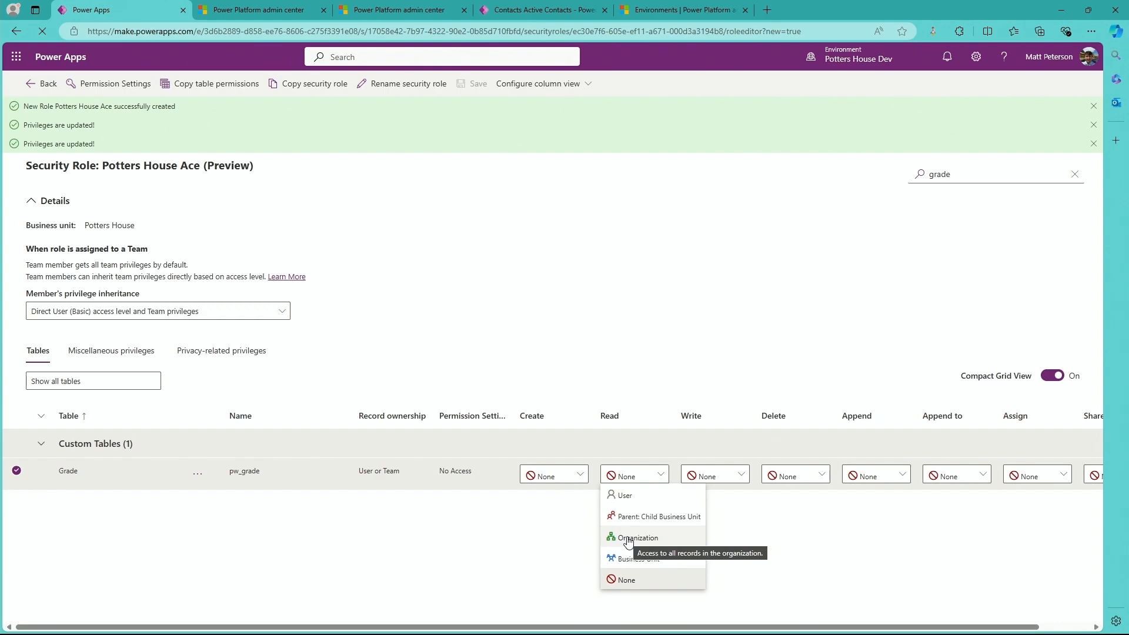
{"action": "left_click", "coordinate": [698, 540]}
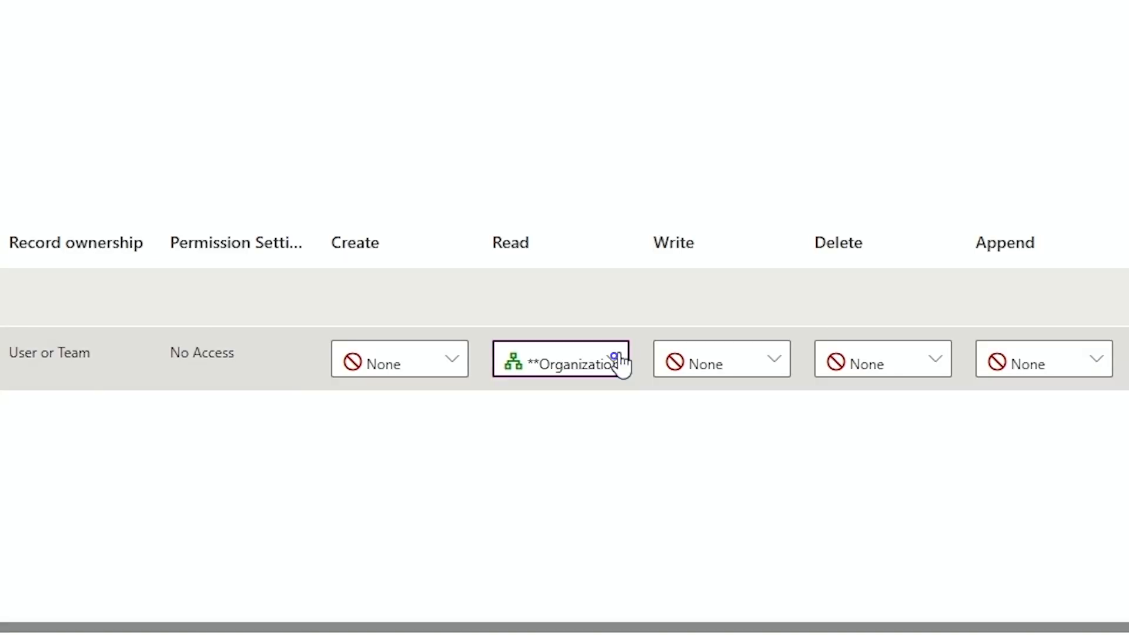
{"action": "left_click", "coordinate": [663, 493]}
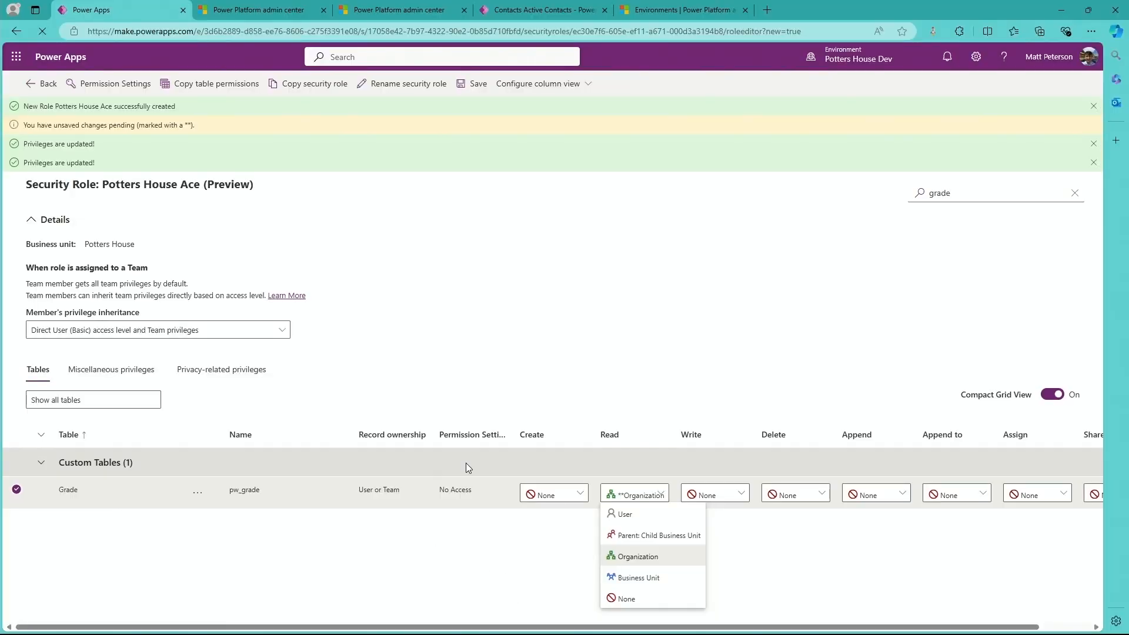
{"action": "left_click", "coordinate": [464, 85]}
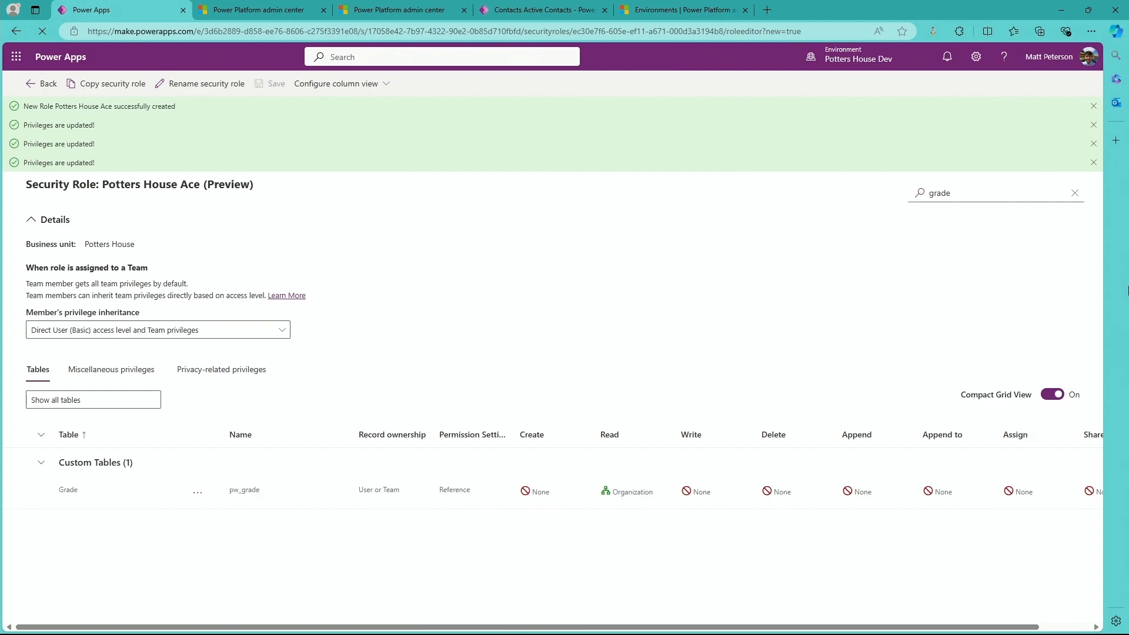
Dismiss the notifications, return to the solution and look through its objects, including the Potters House Ace security role.
{"action": "left_click", "coordinate": [1093, 107]}
{"action": "left_click", "coordinate": [1093, 107]}
{"action": "left_click", "coordinate": [1093, 107]}
{"action": "left_click", "coordinate": [1093, 107]}
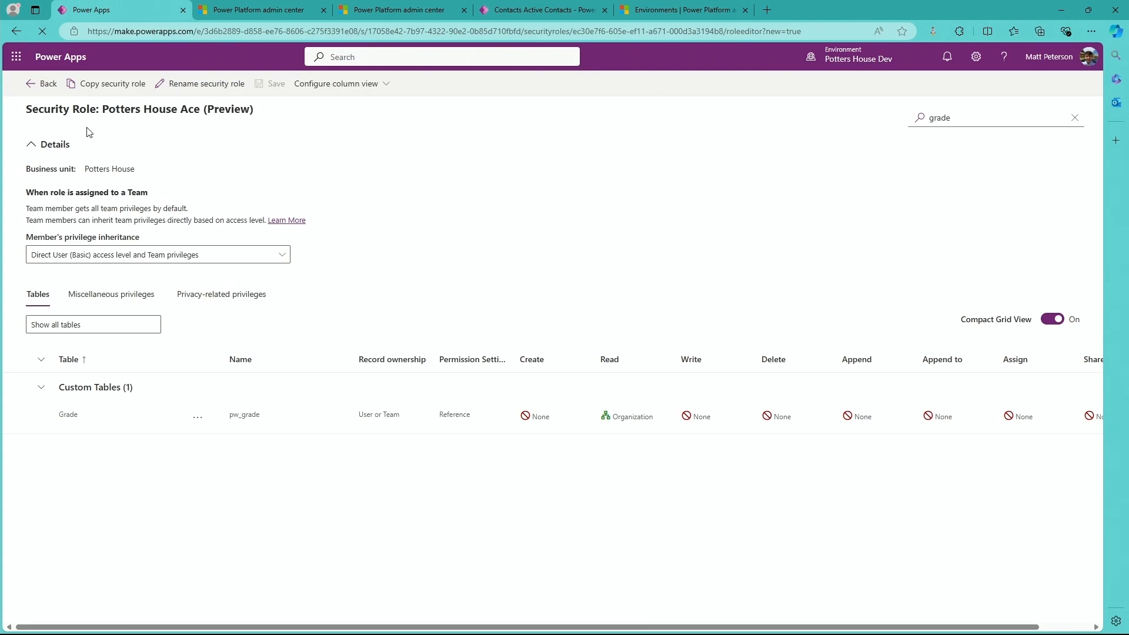
{"action": "left_click", "coordinate": [43, 84]}
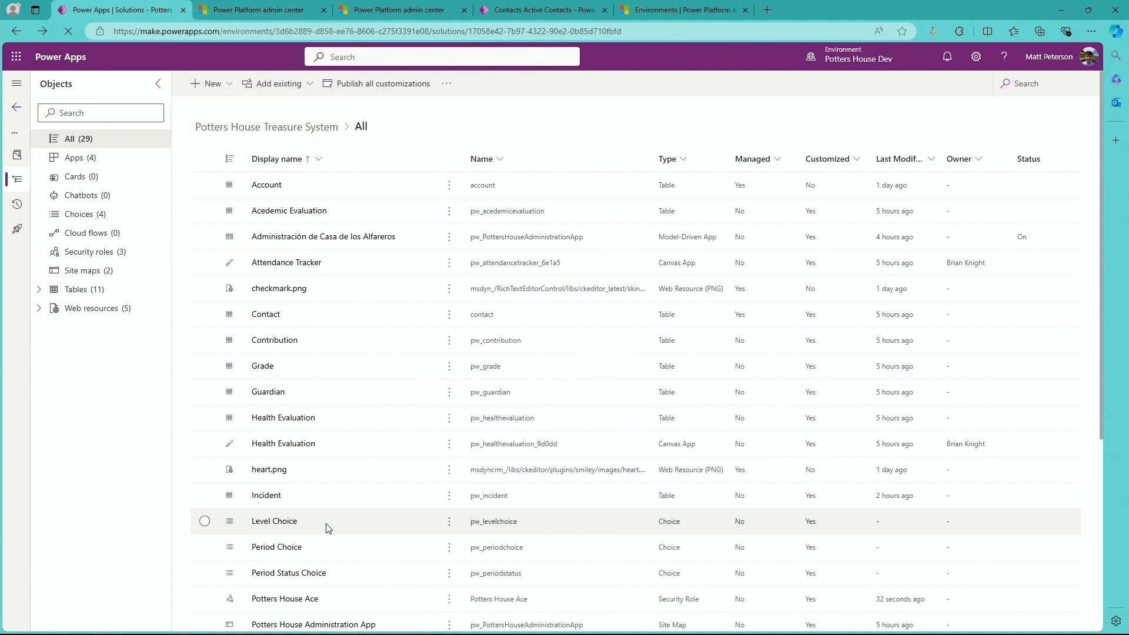
{"action": "scroll", "coordinate": [314, 530], "scroll_direction": "down", "scroll_amount": 2}
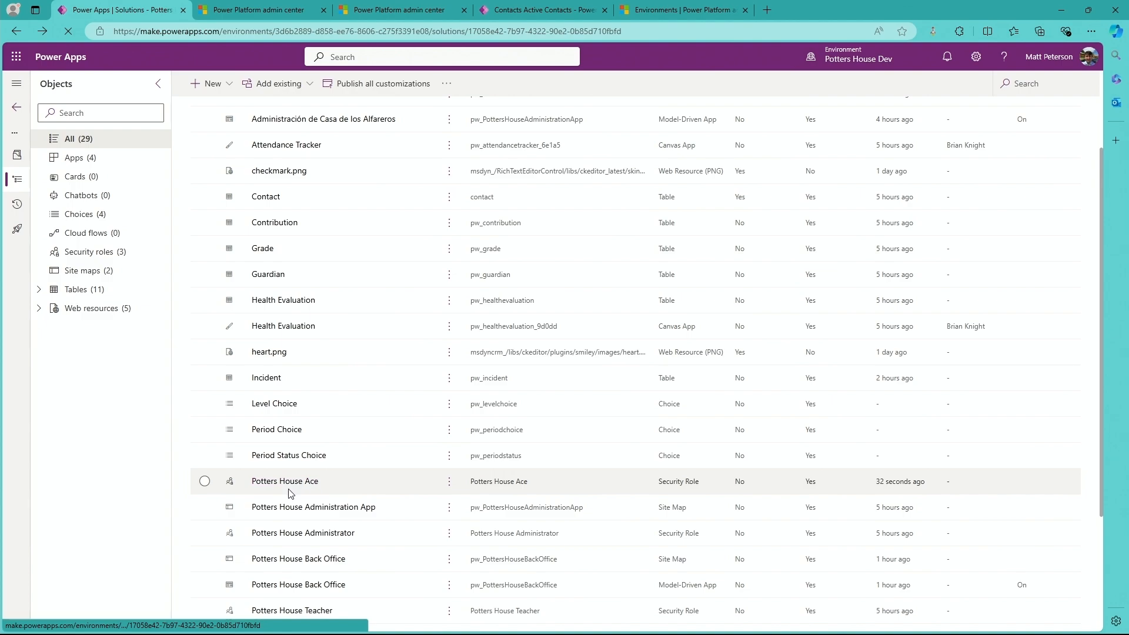
{"action": "scroll", "coordinate": [304, 492], "scroll_direction": "down", "scroll_amount": 2}
{"action": "scroll", "coordinate": [304, 493], "scroll_direction": "down", "scroll_amount": 1}
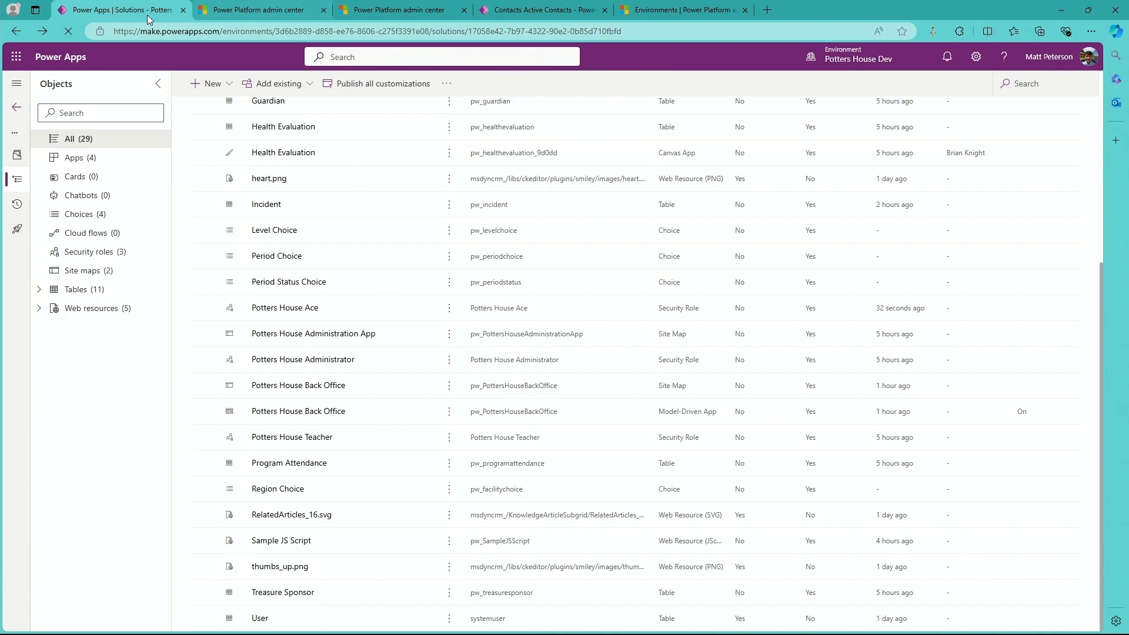
Switch to the Power Platform admin center and open the list of all users in the Potters House Dev environment.
{"action": "left_click", "coordinate": [284, 10]}
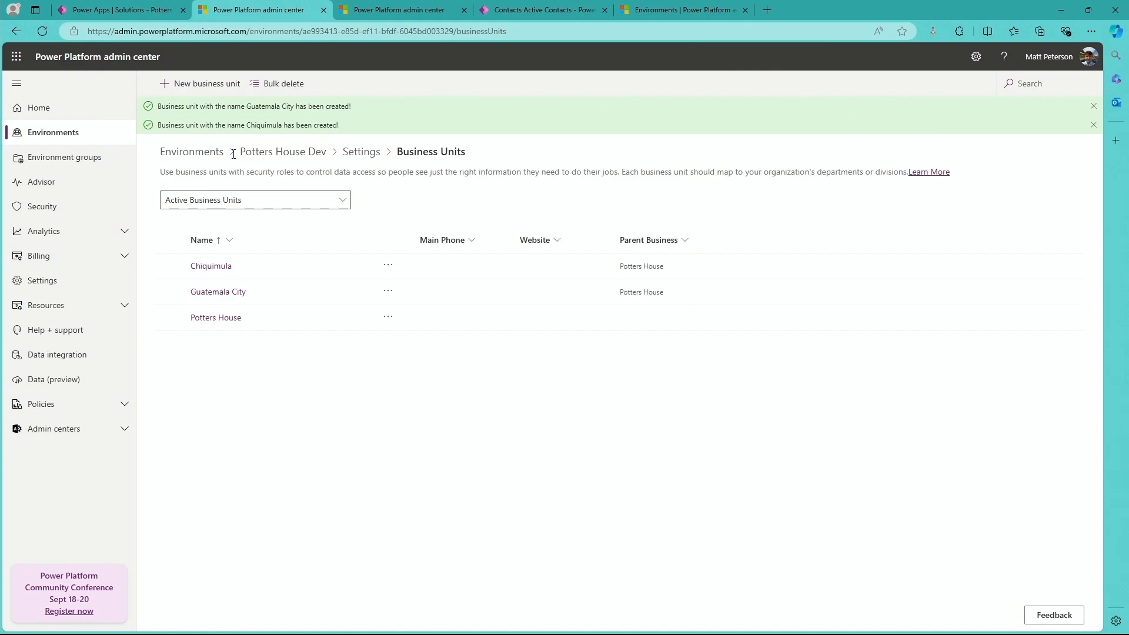
{"action": "left_click", "coordinate": [280, 157]}
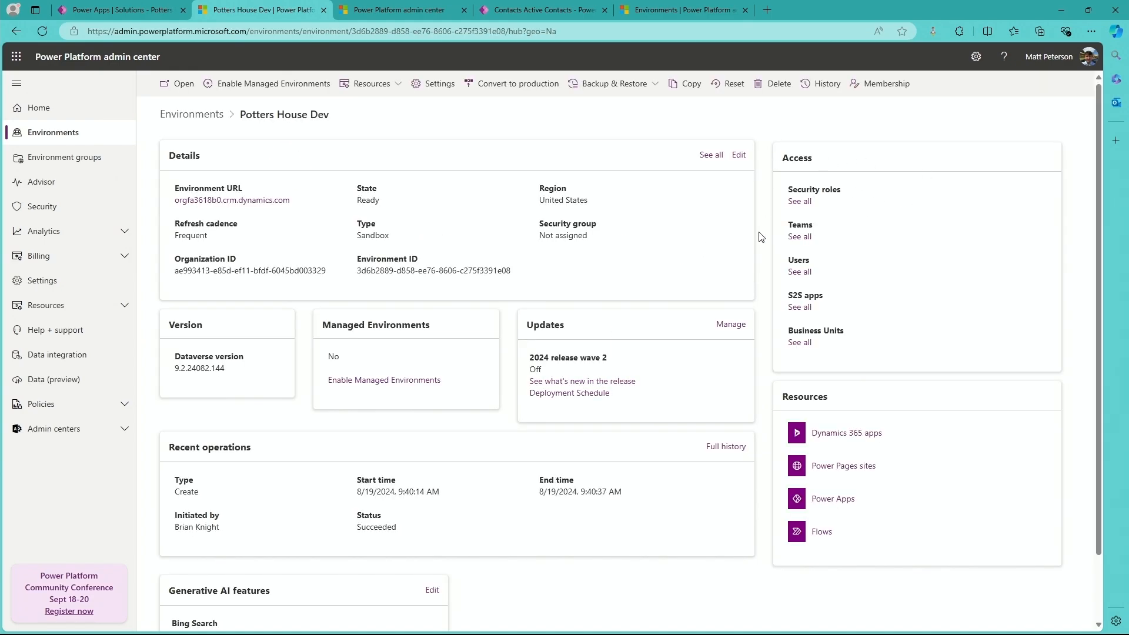
{"action": "left_click", "coordinate": [804, 278]}
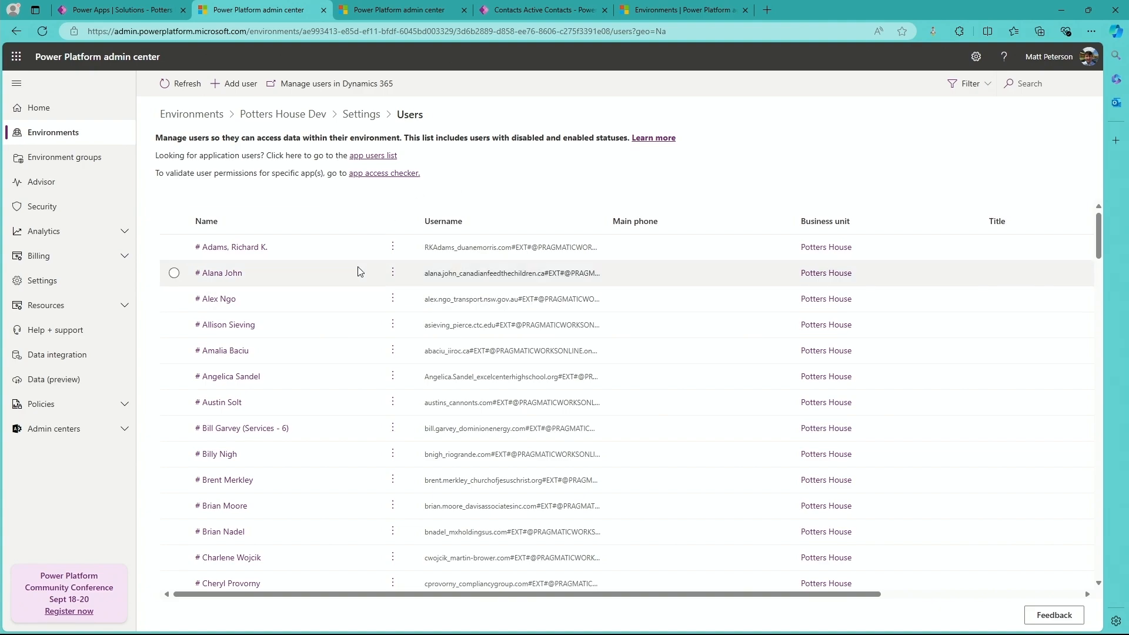
Open the details of the user titled Power BI Jr Trainer and change the user's business unit to Chiquimula.
{"action": "scroll", "coordinate": [360, 270], "scroll_direction": "down", "scroll_amount": 15}
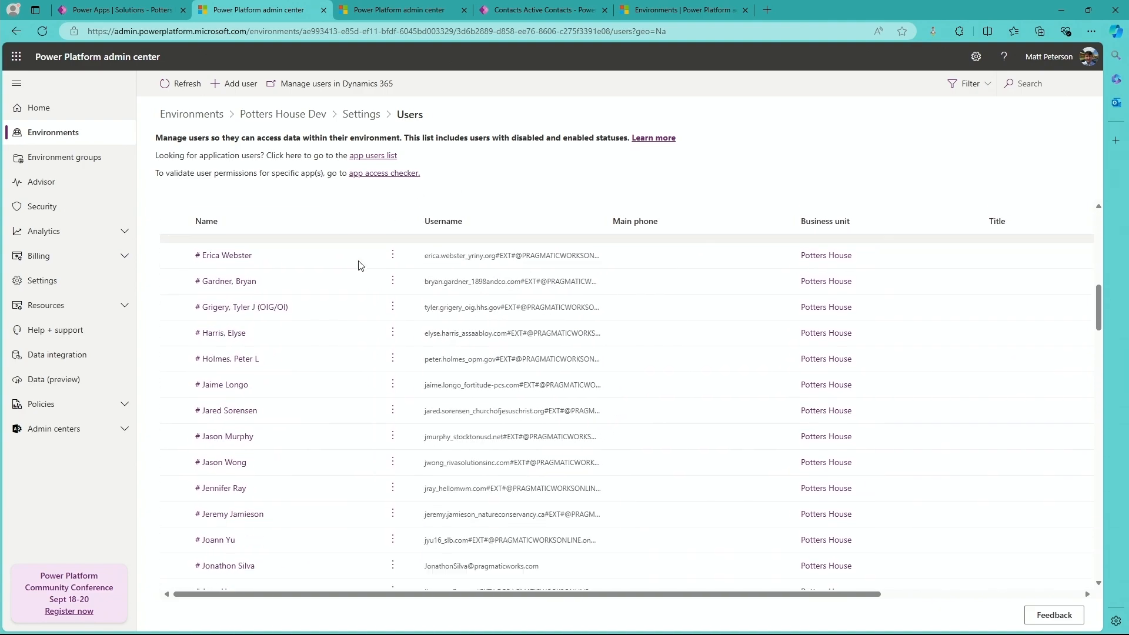
{"action": "scroll", "coordinate": [360, 271], "scroll_direction": "down", "scroll_amount": 15}
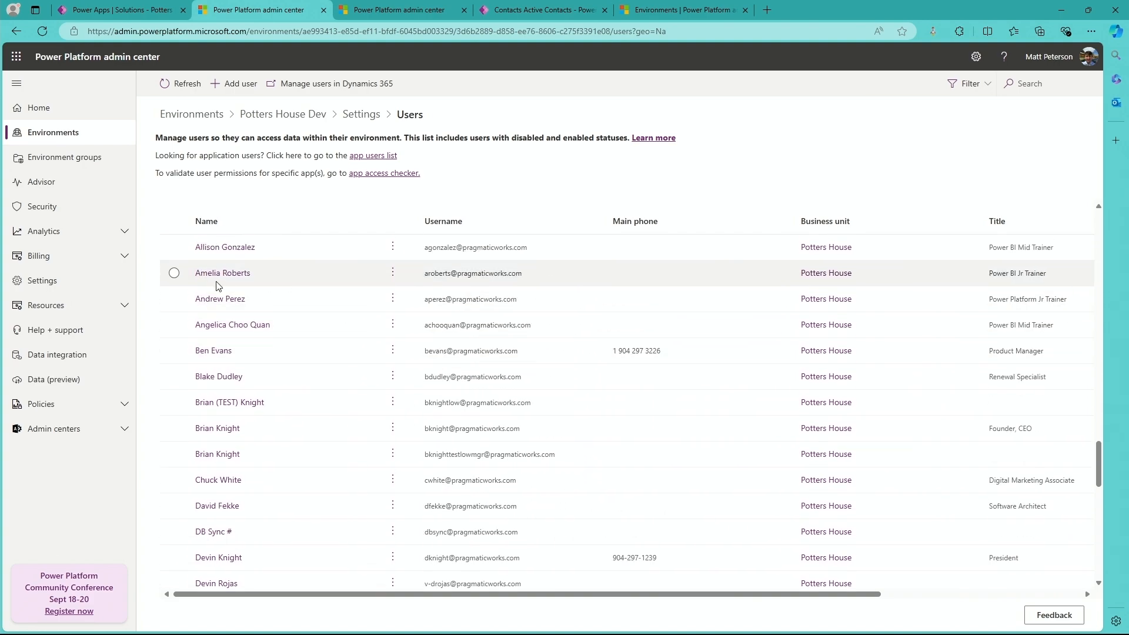
{"action": "left_click", "coordinate": [223, 279]}
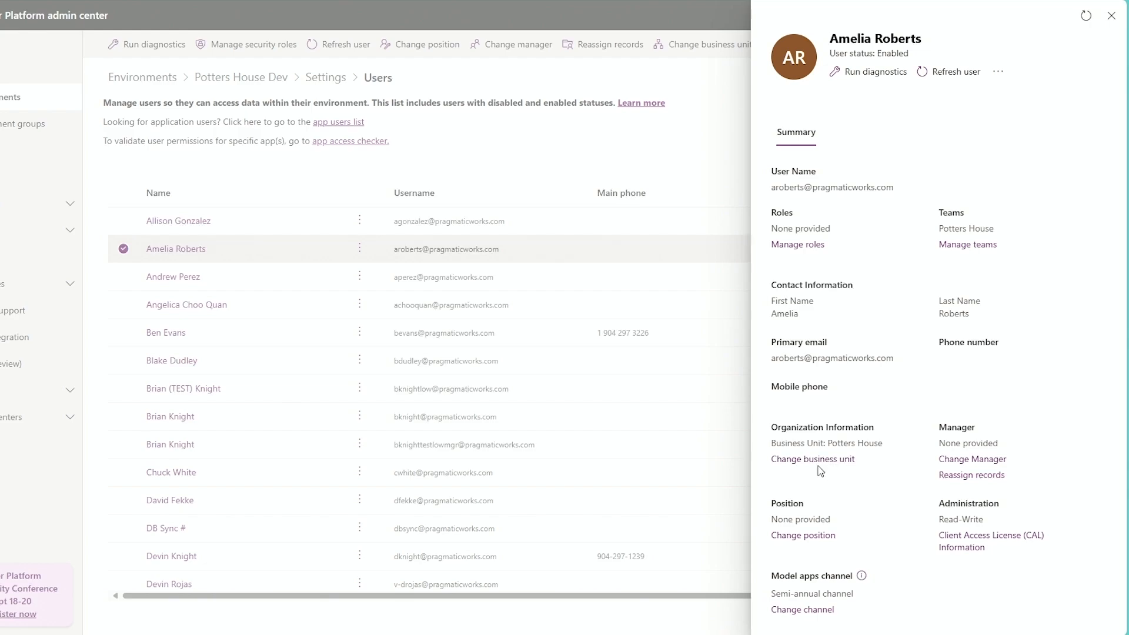
{"action": "left_click", "coordinate": [827, 461]}
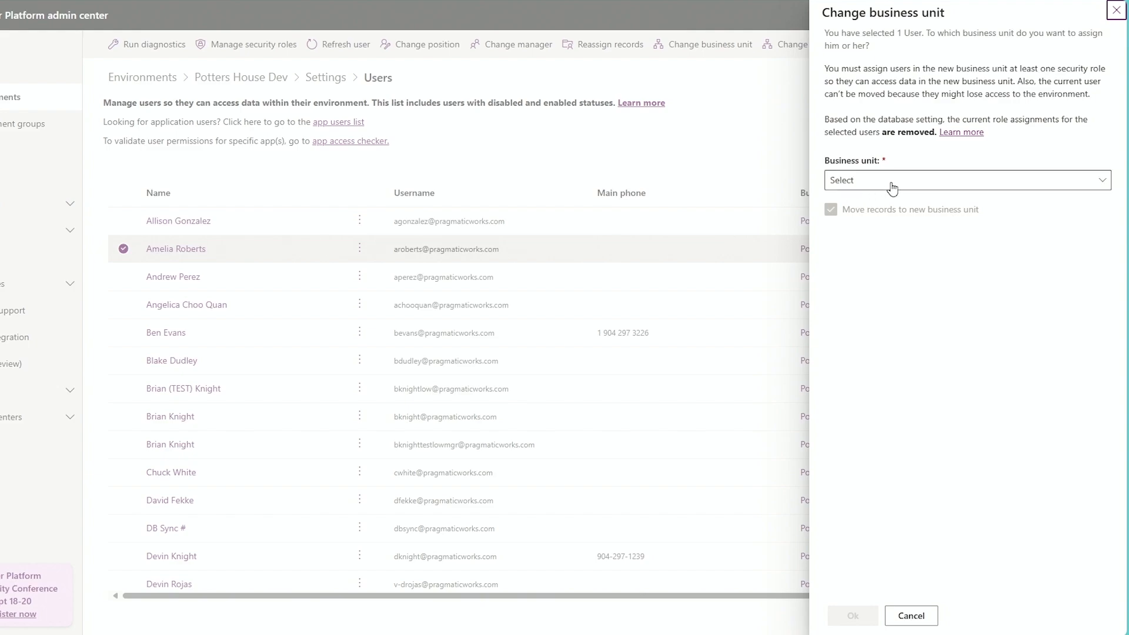
{"action": "left_click", "coordinate": [870, 182]}
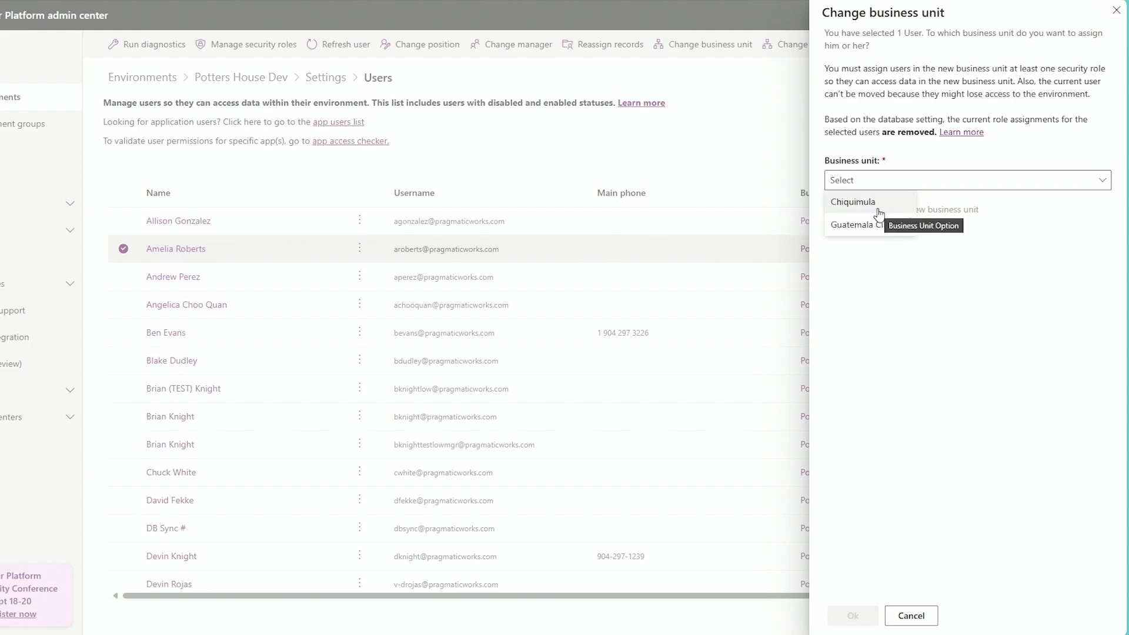
{"action": "left_click", "coordinate": [880, 212]}
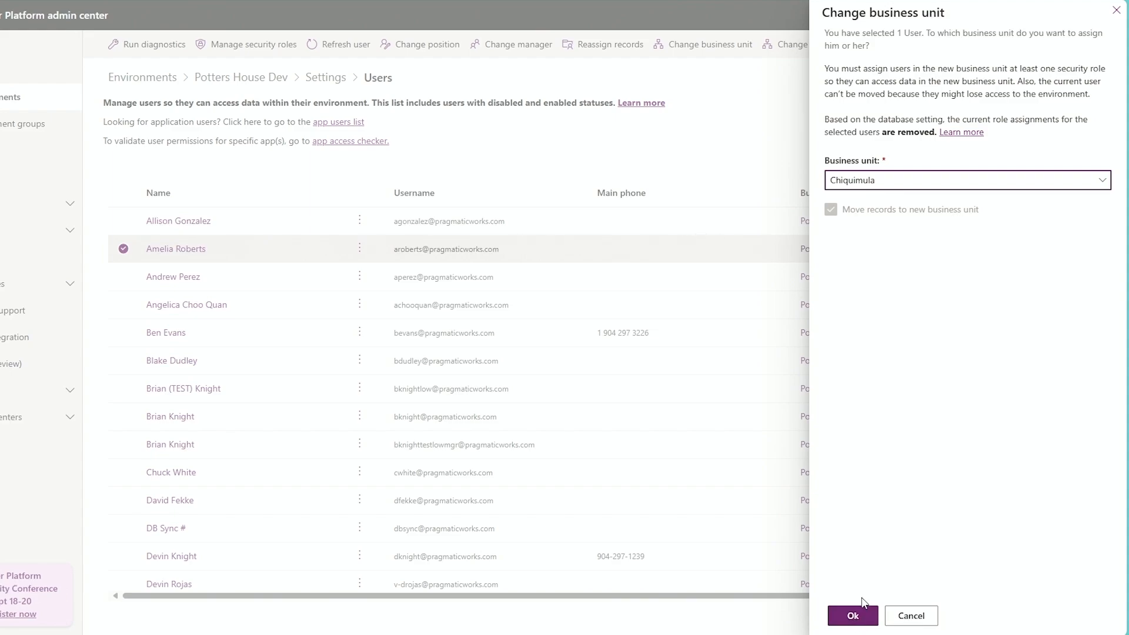
{"action": "left_click", "coordinate": [859, 615]}
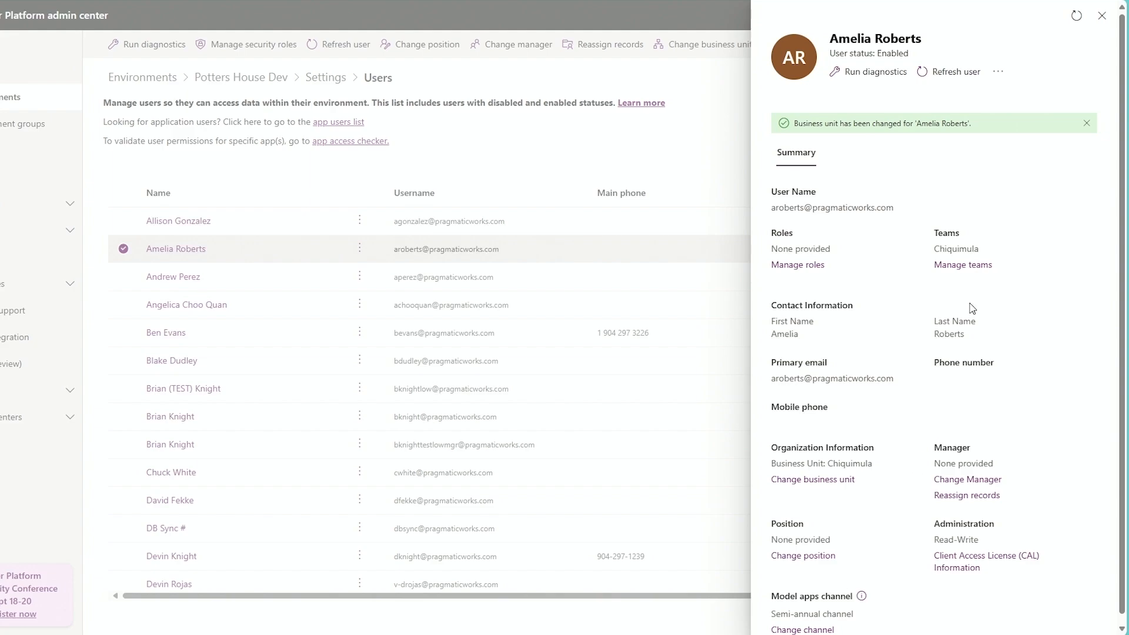
Open role management for the selected user, look through the available security roles and select the Basic User role.
{"action": "left_click", "coordinate": [815, 266]}
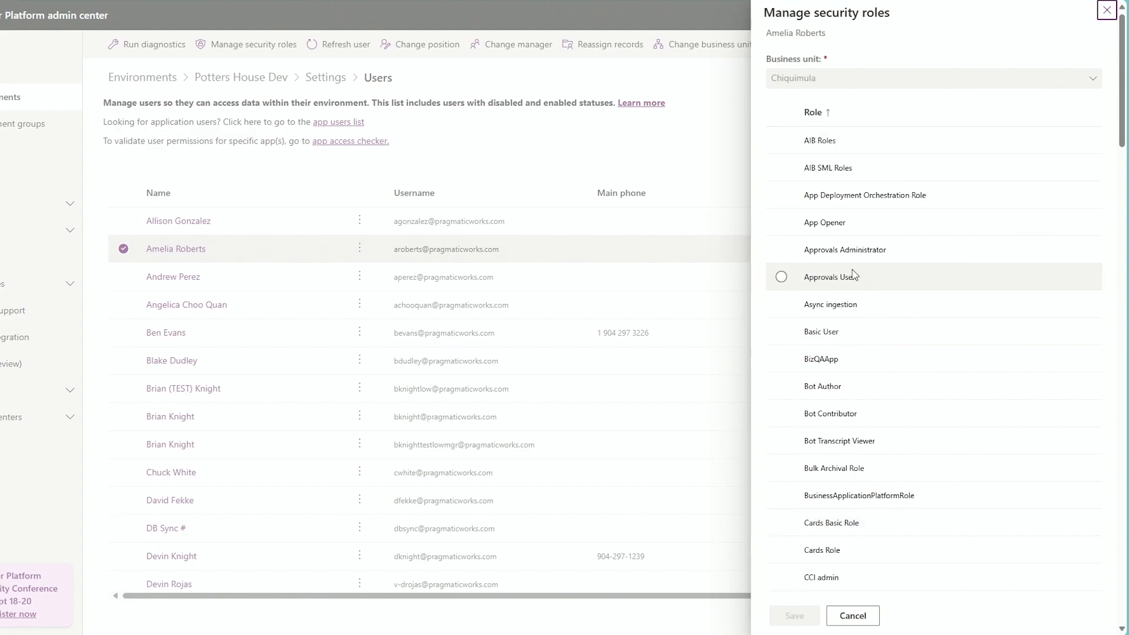
{"action": "scroll", "coordinate": [853, 273], "scroll_direction": "down", "scroll_amount": 8}
{"action": "scroll", "coordinate": [859, 275], "scroll_direction": "down", "scroll_amount": 15}
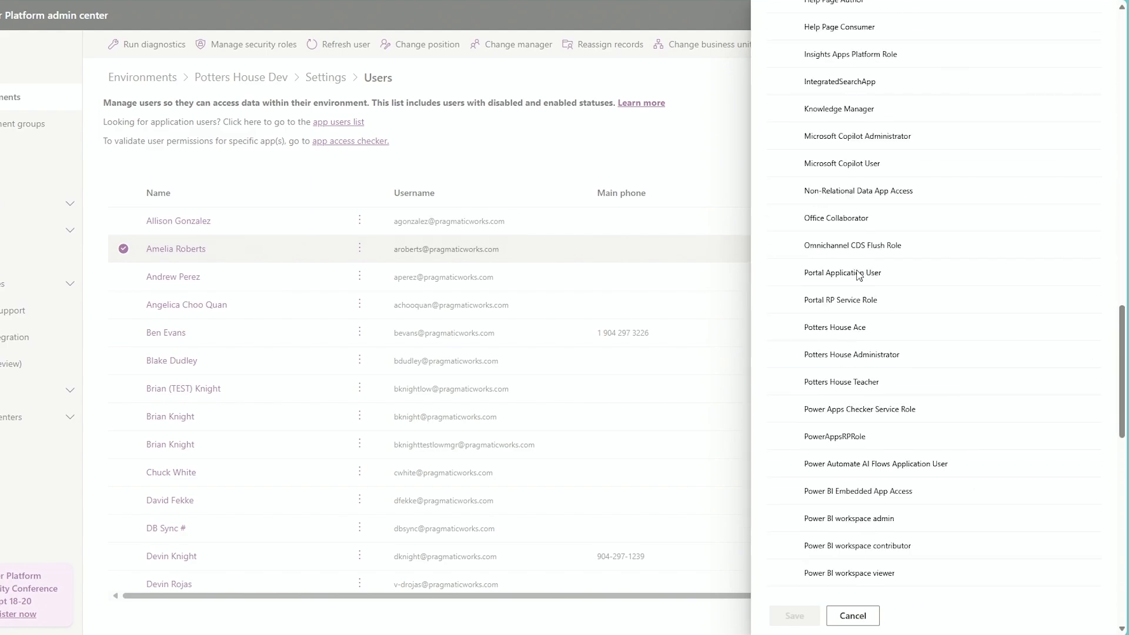
{"action": "scroll", "coordinate": [853, 376], "scroll_direction": "up", "scroll_amount": 20}
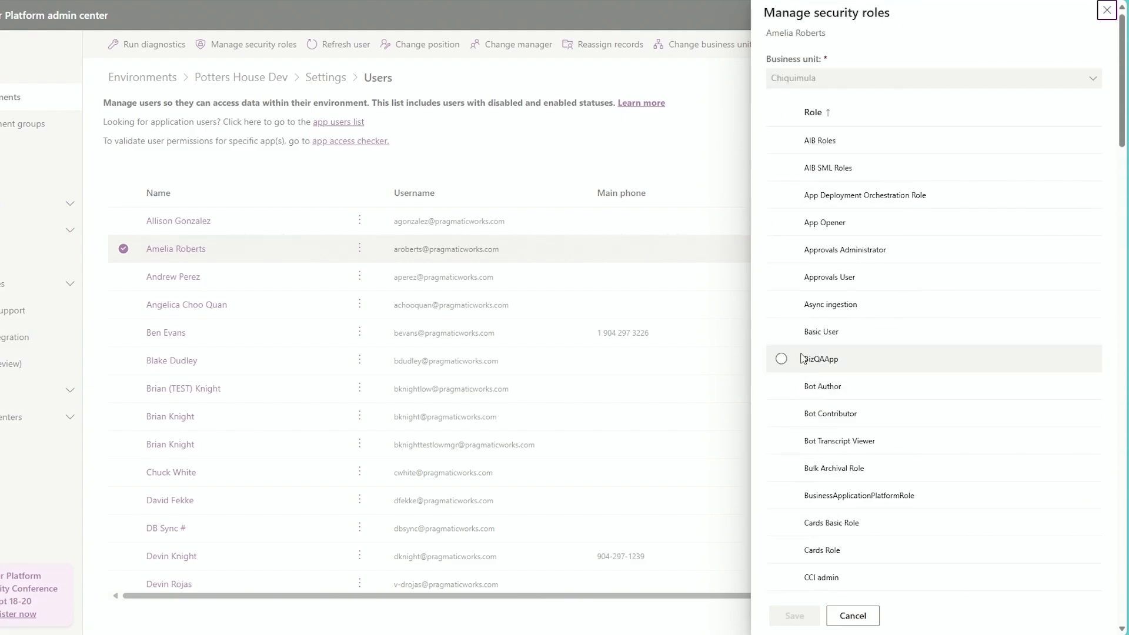
{"action": "left_click", "coordinate": [781, 333]}
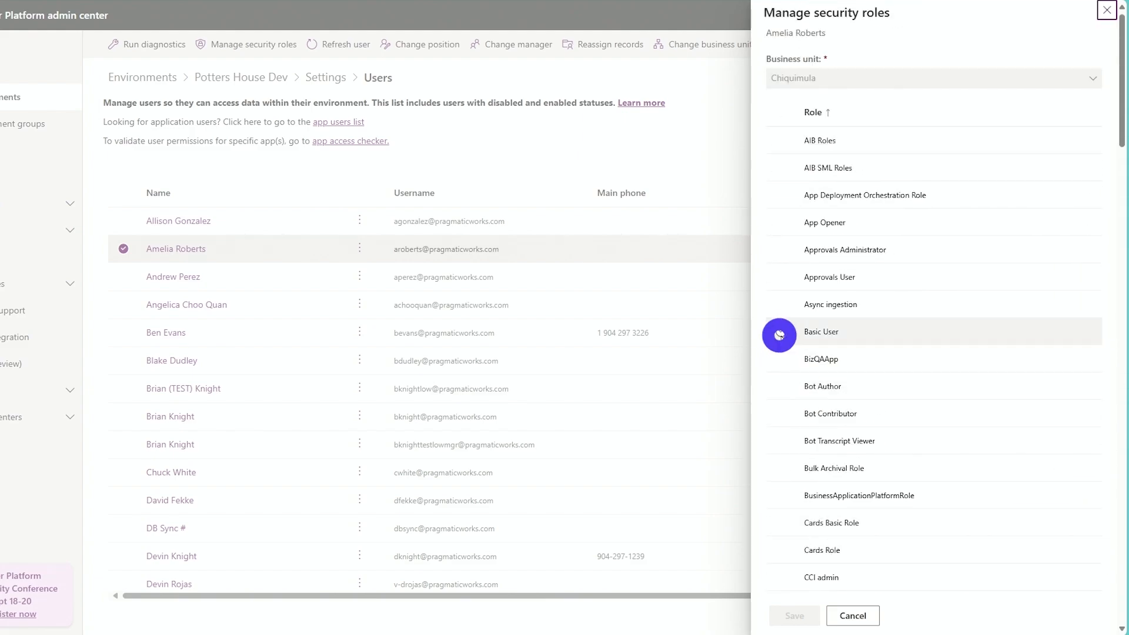
Add the Potters House Teacher role to the user's selected roles, save the assignment and close the user's details.
{"action": "scroll", "coordinate": [999, 388], "scroll_direction": "down", "scroll_amount": 8}
{"action": "scroll", "coordinate": [971, 397], "scroll_direction": "down", "scroll_amount": 15}
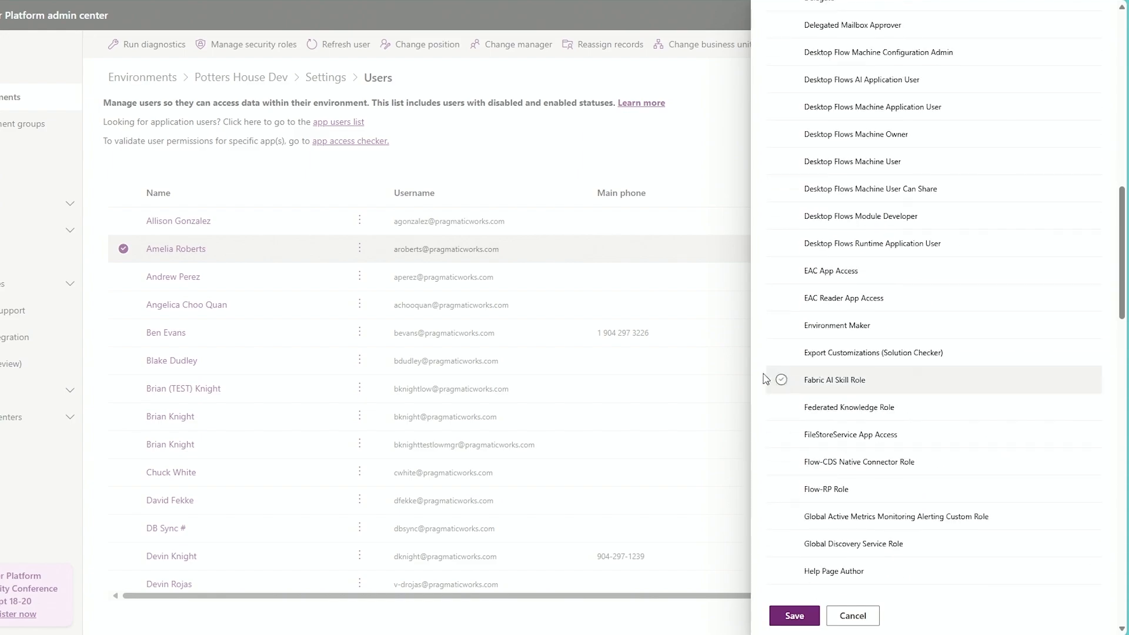
{"action": "scroll", "coordinate": [823, 388], "scroll_direction": "down", "scroll_amount": 6}
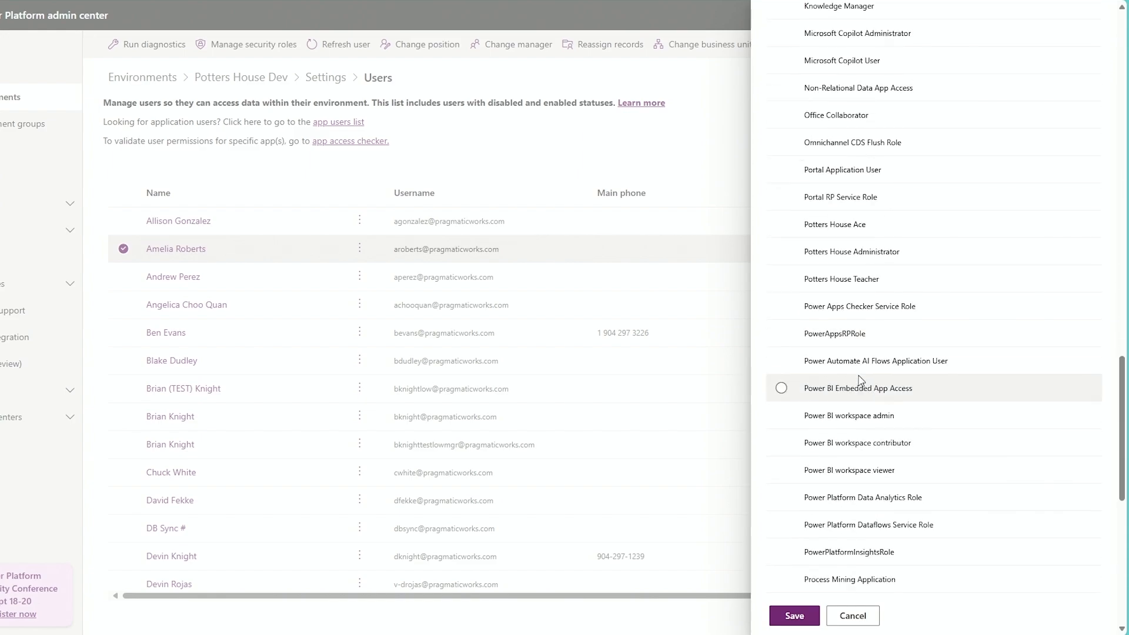
{"action": "scroll", "coordinate": [788, 412], "scroll_direction": "up", "scroll_amount": 3}
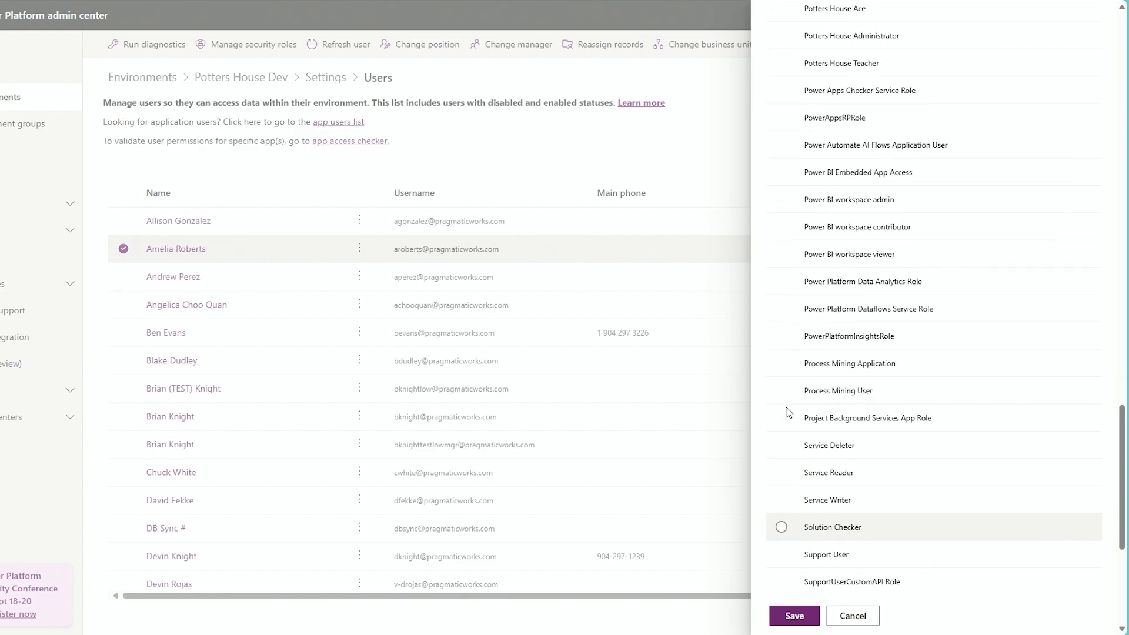
{"action": "scroll", "coordinate": [781, 401], "scroll_direction": "up", "scroll_amount": 2}
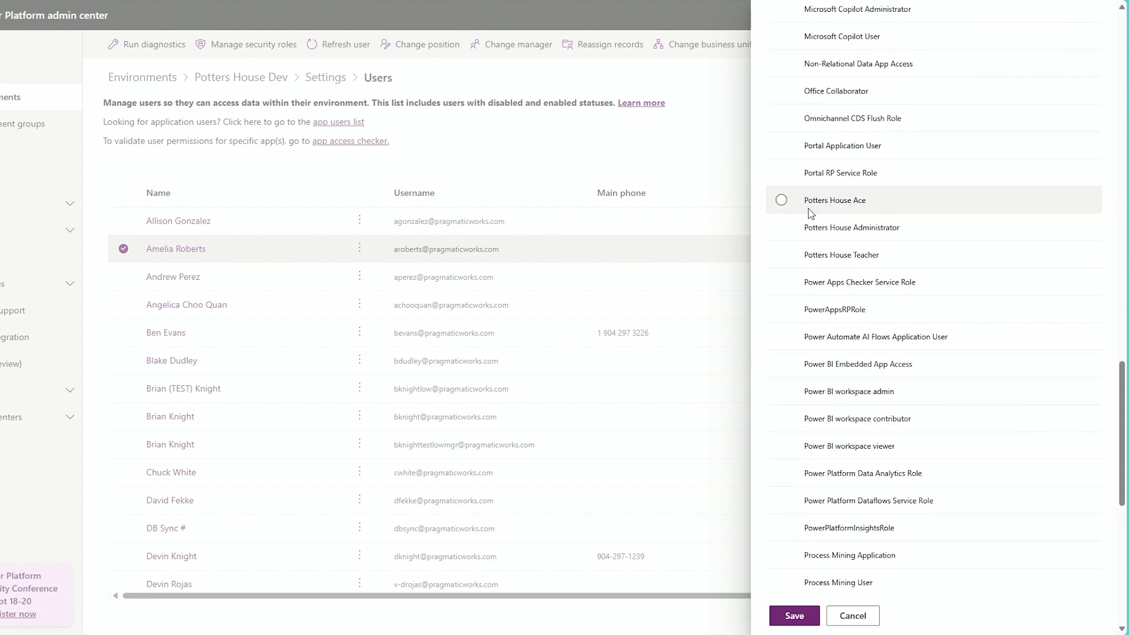
{"action": "left_click", "coordinate": [781, 256]}
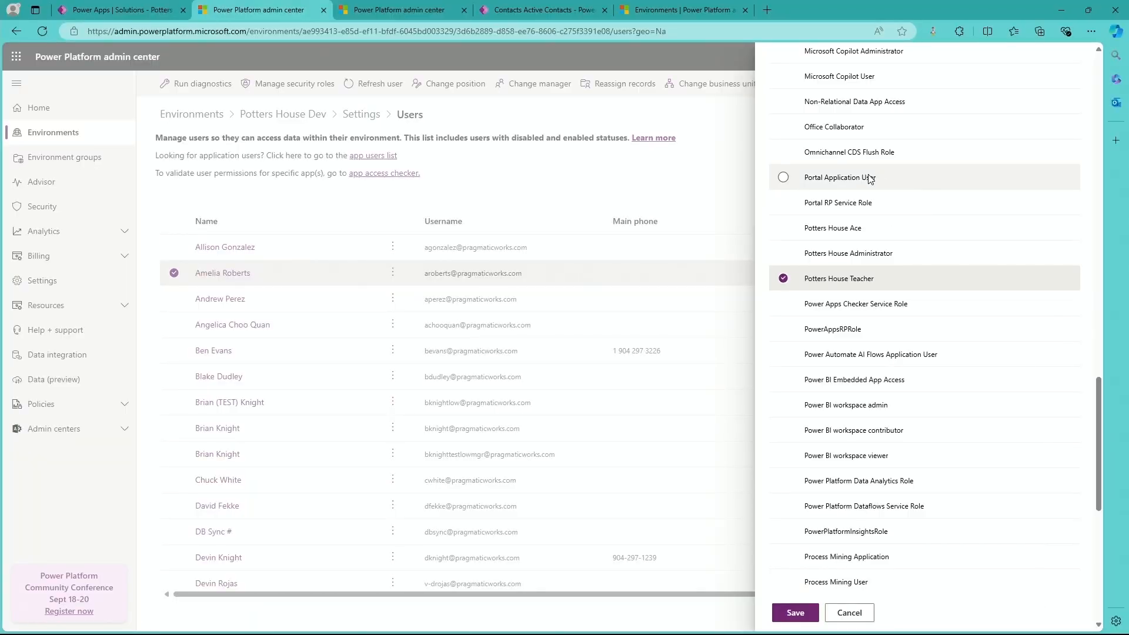
{"action": "left_click", "coordinate": [808, 622]}
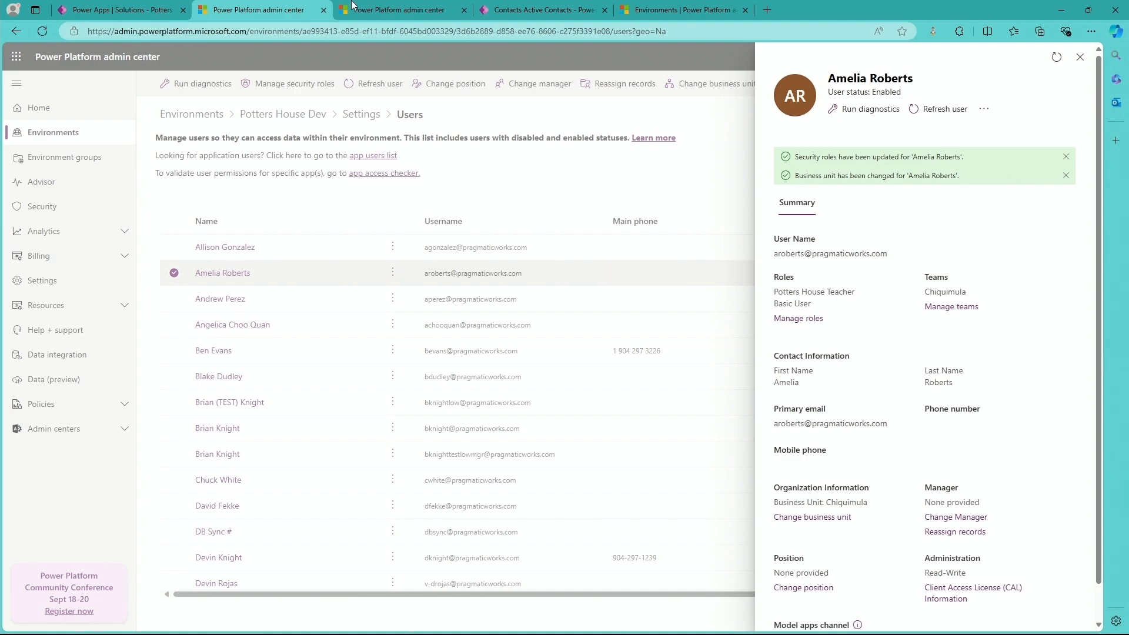
{"action": "left_click", "coordinate": [1080, 57]}
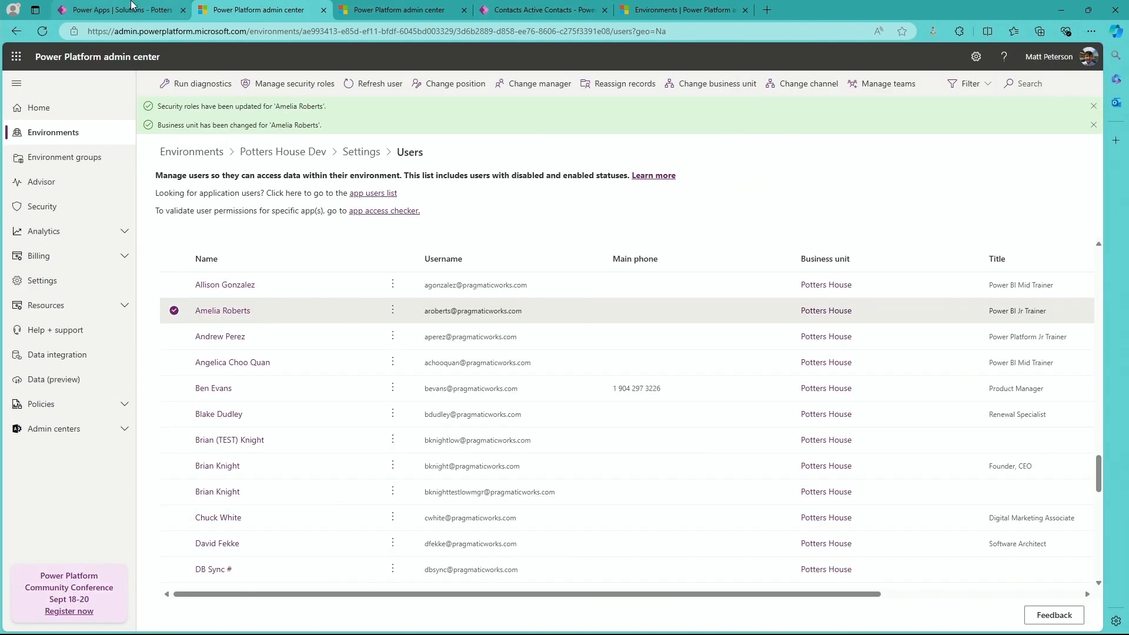
Switch to the Potters House Treasure System solution in Power Apps and open the sharing settings of the Potters House Back Office app.
{"action": "left_click", "coordinate": [132, 6]}
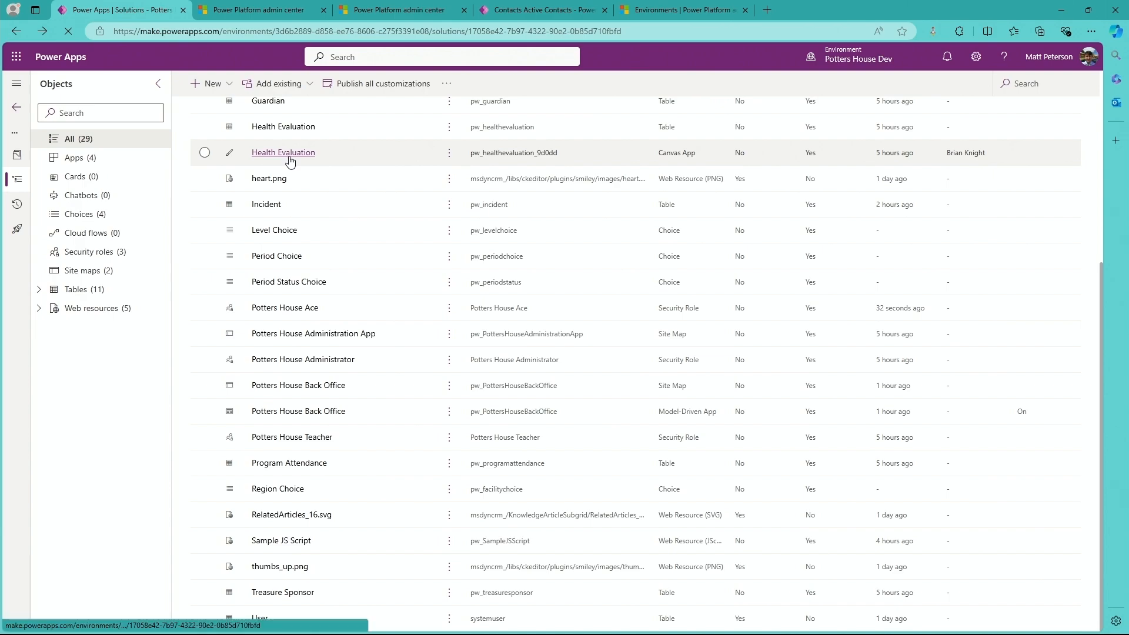
{"action": "left_click", "coordinate": [127, 160]}
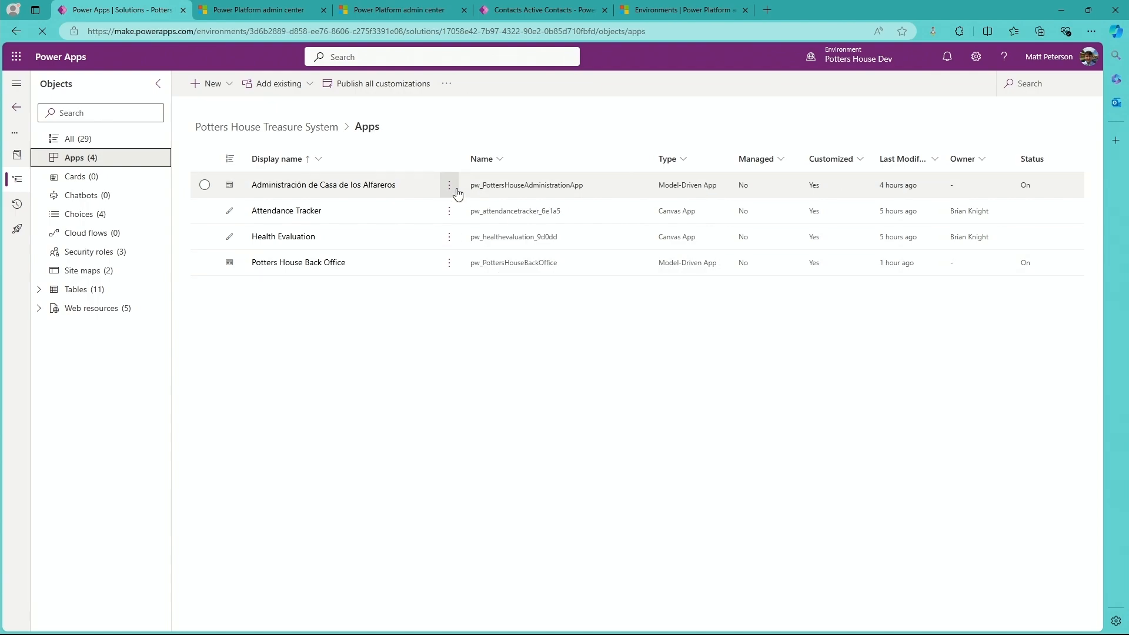
{"action": "left_click", "coordinate": [449, 265]}
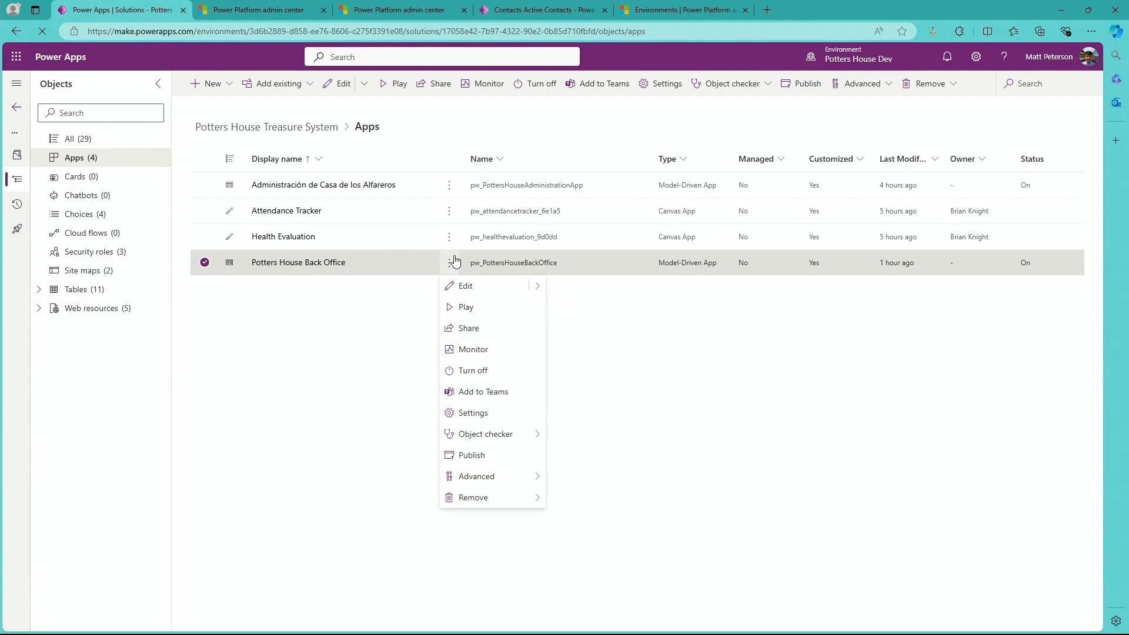
{"action": "left_click", "coordinate": [510, 341]}
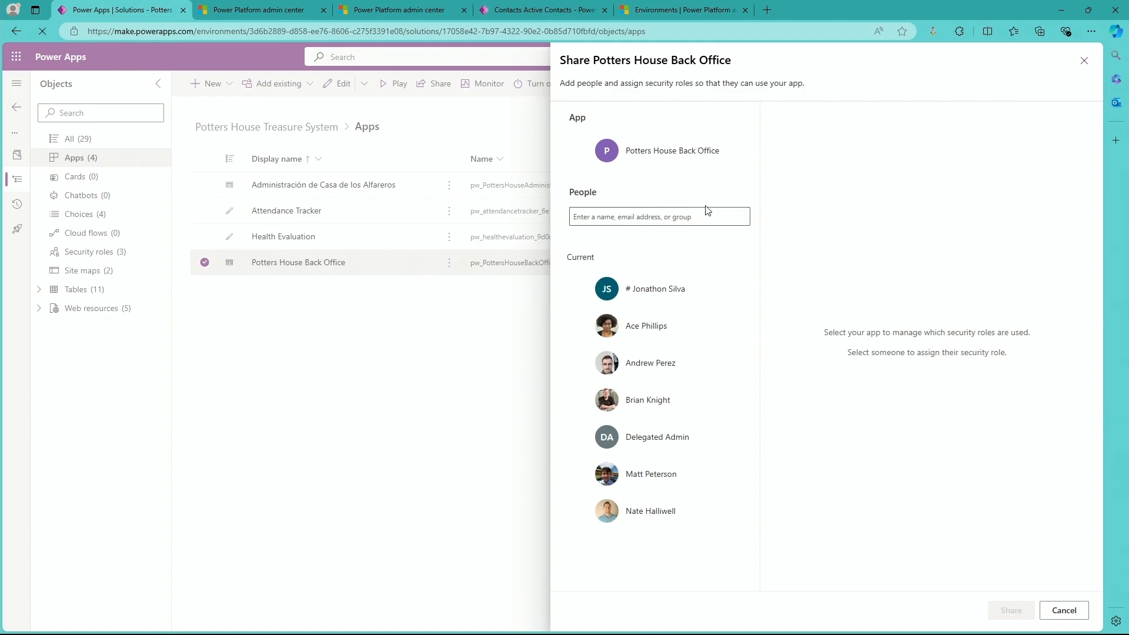
{"action": "left_click", "coordinate": [713, 219]}
{"action": "left_click", "coordinate": [710, 148]}
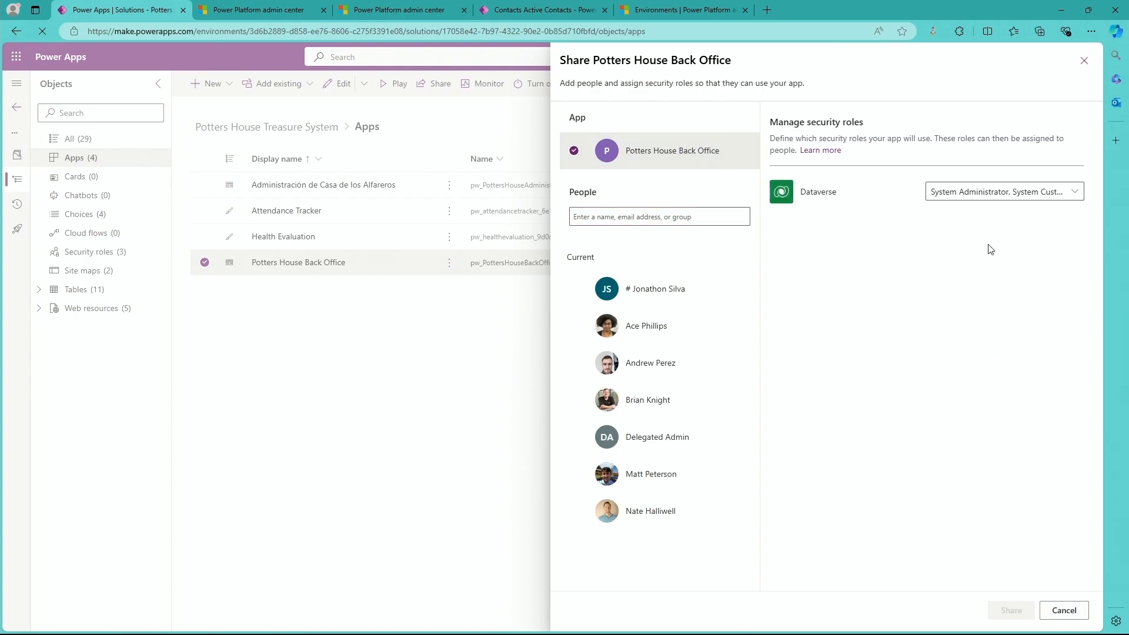
Add the Potters House Teacher role to the Potters House Back Office app's Dataverse security roles, share the app and close its sharing settings.
{"action": "left_click", "coordinate": [1074, 191]}
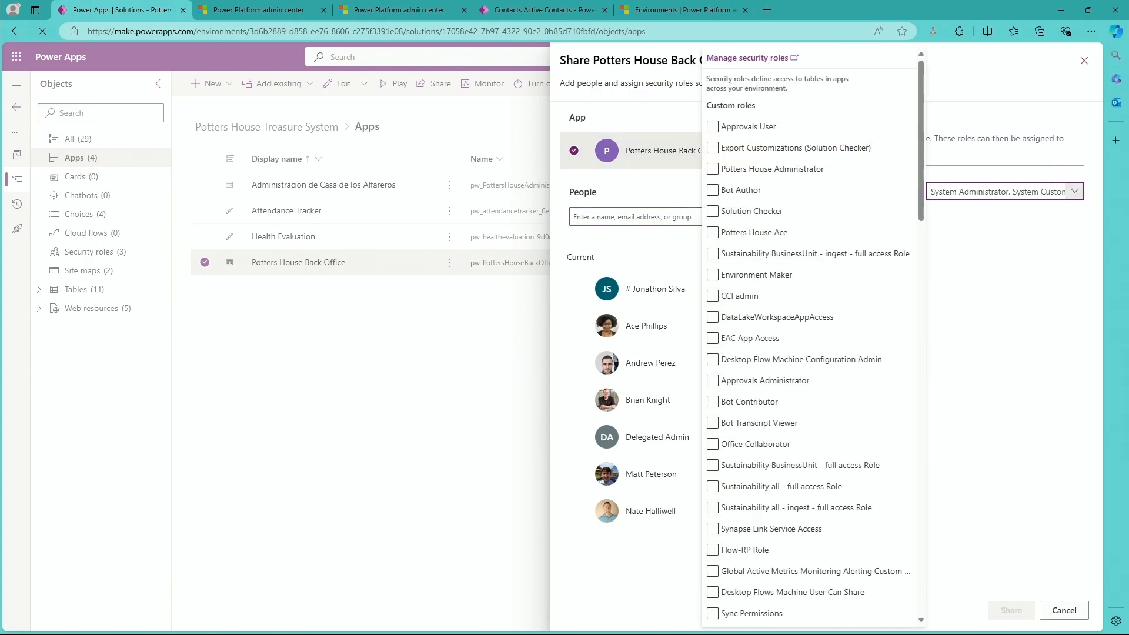
{"action": "left_click", "coordinate": [790, 464]}
{"action": "scroll", "coordinate": [791, 457], "scroll_direction": "down", "scroll_amount": 1}
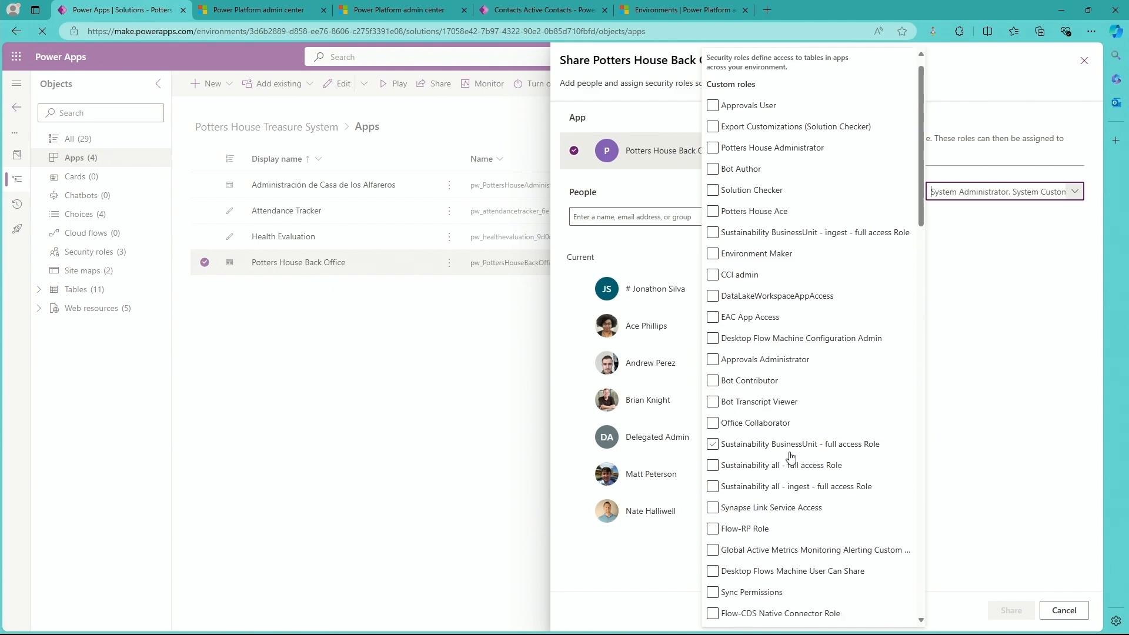
{"action": "scroll", "coordinate": [791, 456], "scroll_direction": "down", "scroll_amount": 10}
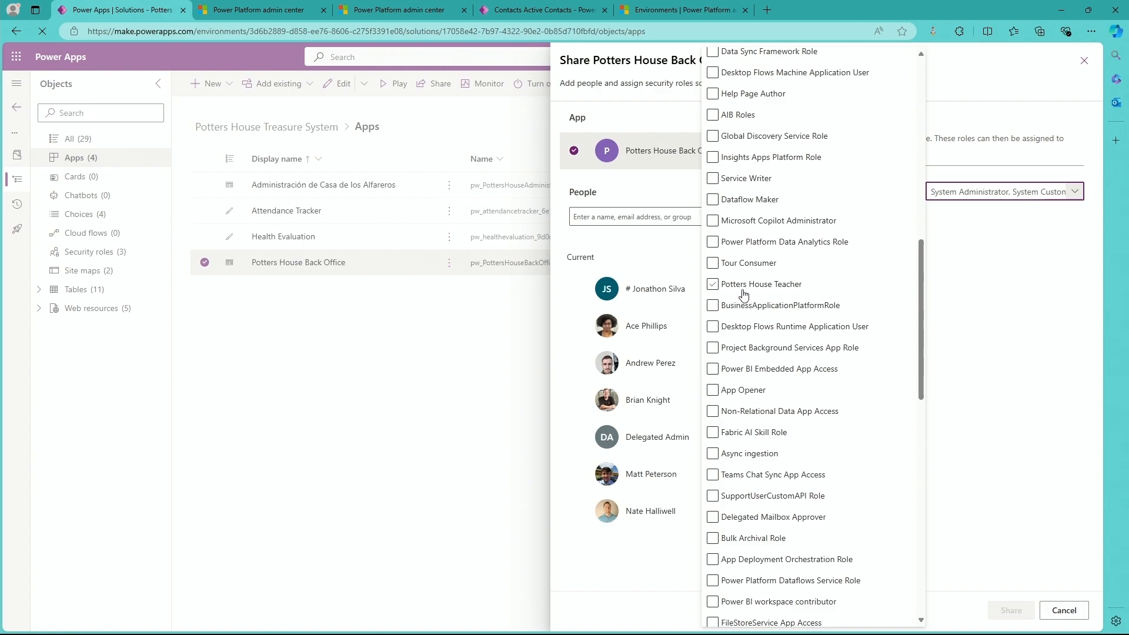
{"action": "left_click", "coordinate": [710, 288]}
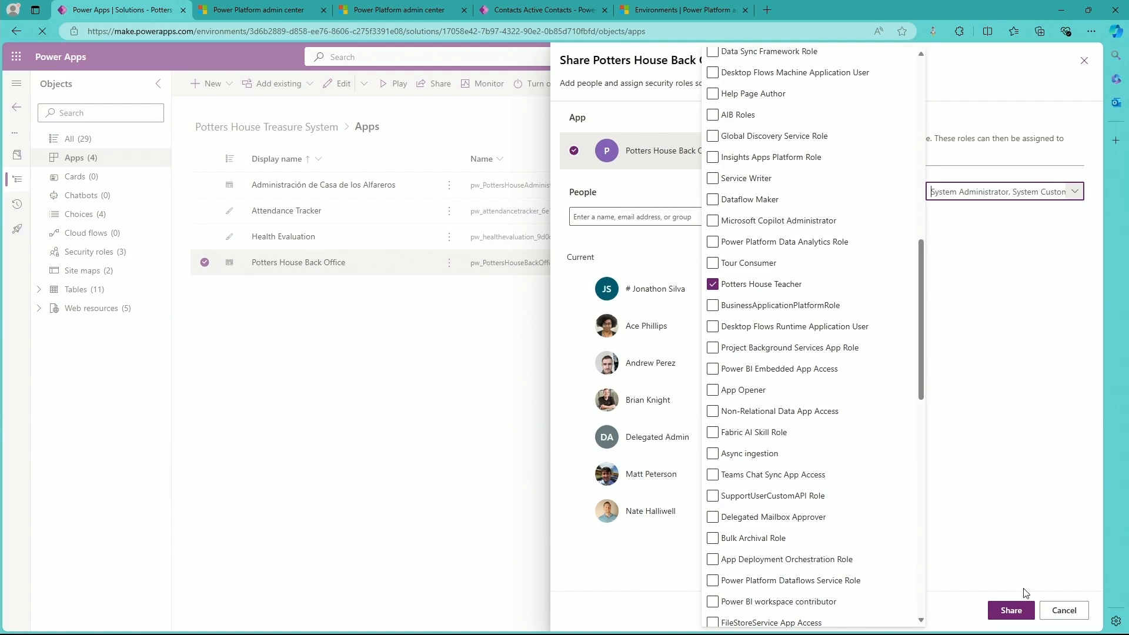
{"action": "left_click", "coordinate": [1001, 613]}
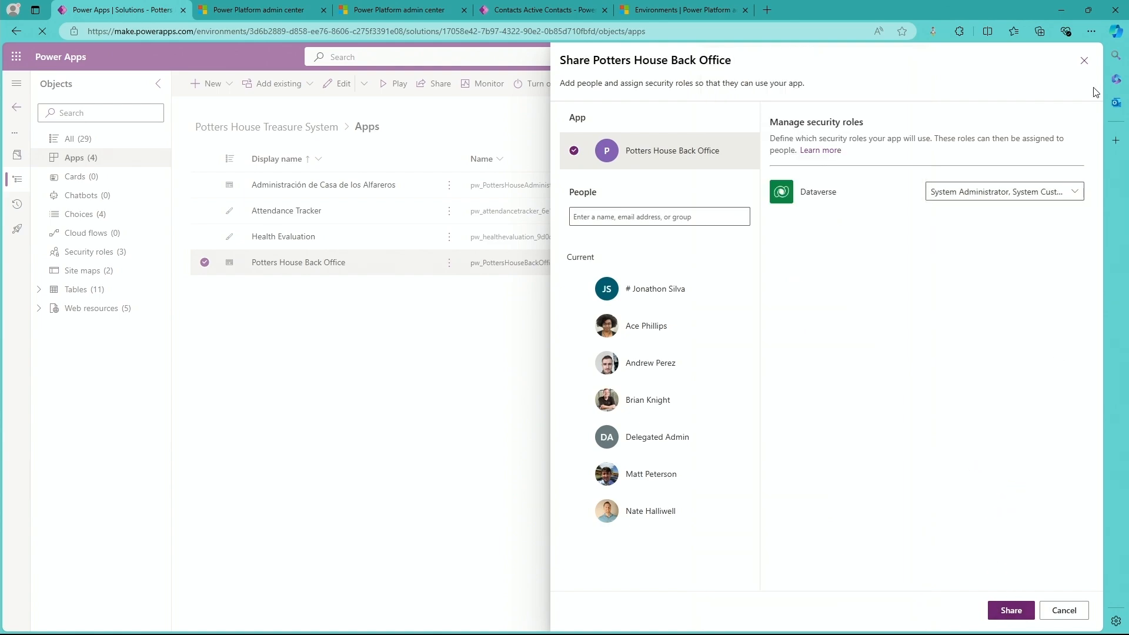
{"action": "left_click", "coordinate": [1076, 191]}
{"action": "scroll", "coordinate": [816, 456], "scroll_direction": "down", "scroll_amount": 10}
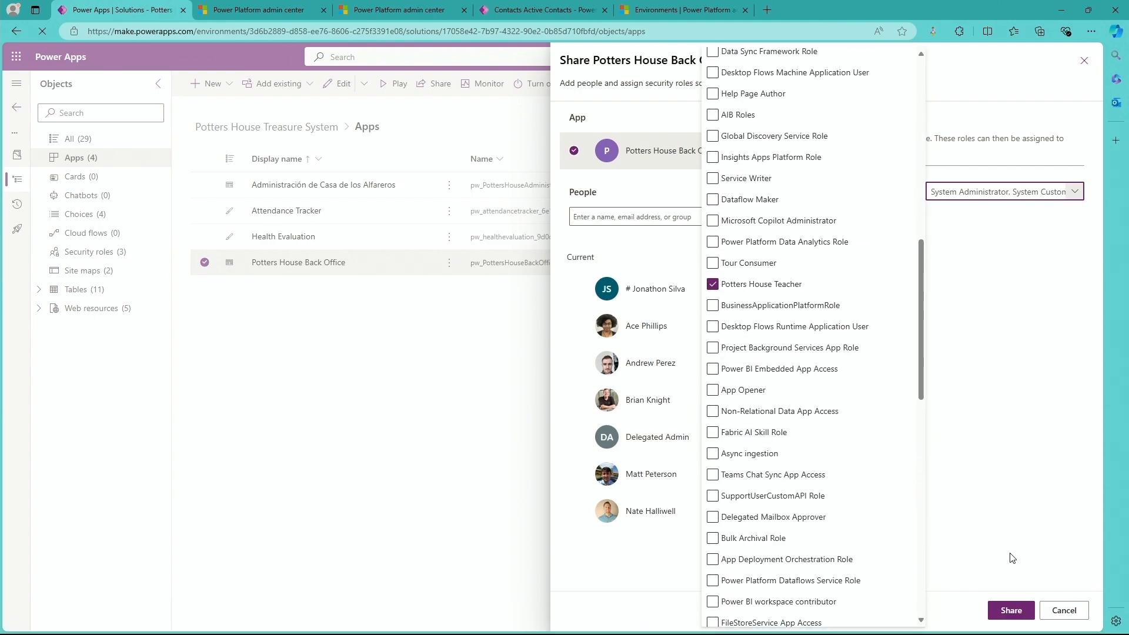
{"action": "left_click", "coordinate": [1010, 610]}
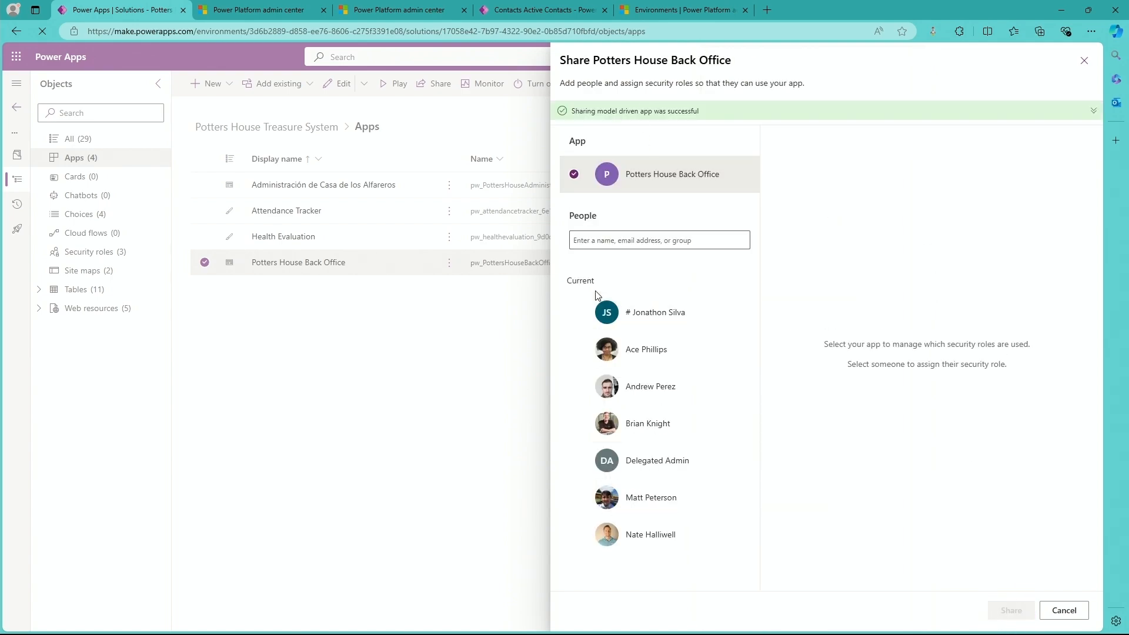
{"action": "mouse_move", "coordinate": [1125, 593]}
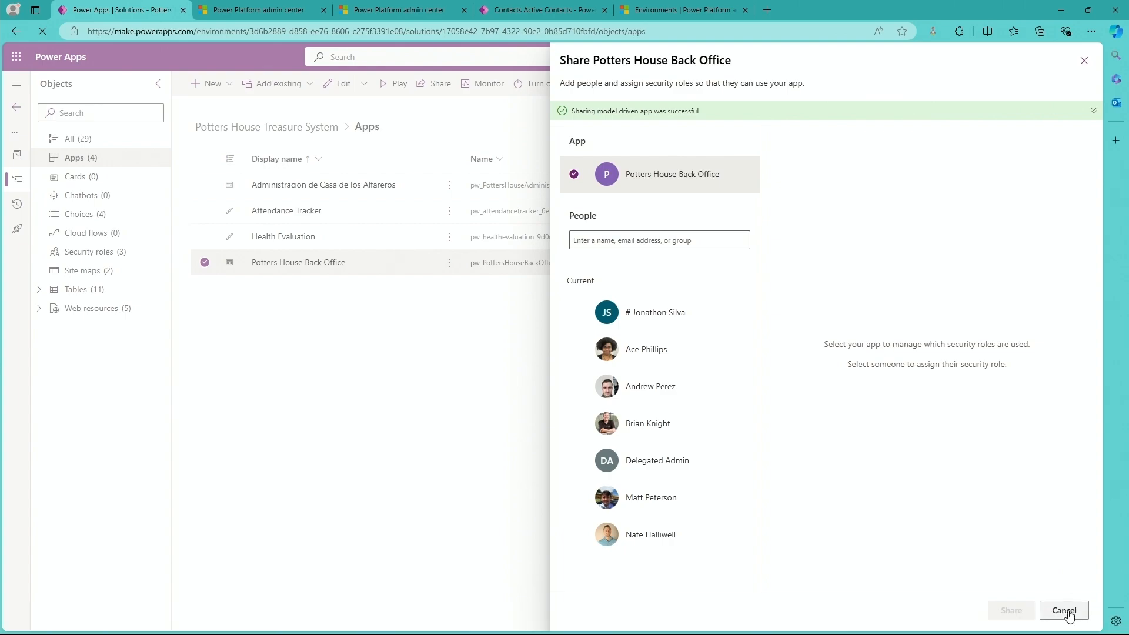
{"action": "left_click", "coordinate": [1064, 609]}
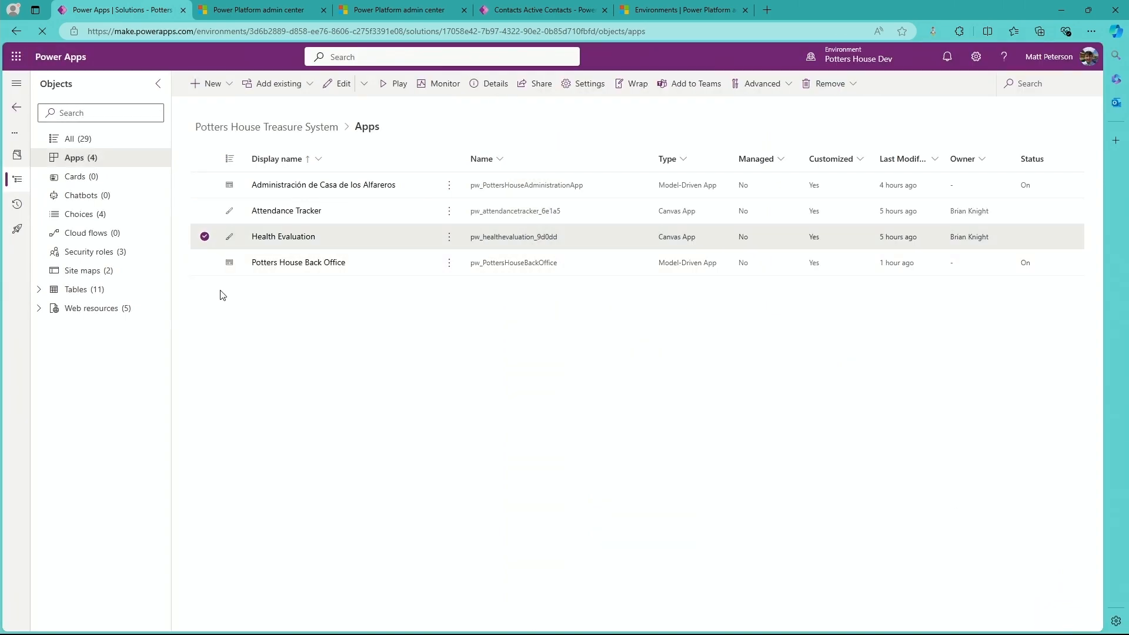
Open the sharing settings of the Health Evaluation canvas app and add the user moved to Chiquimula as a new user.
{"action": "left_click", "coordinate": [450, 238]}
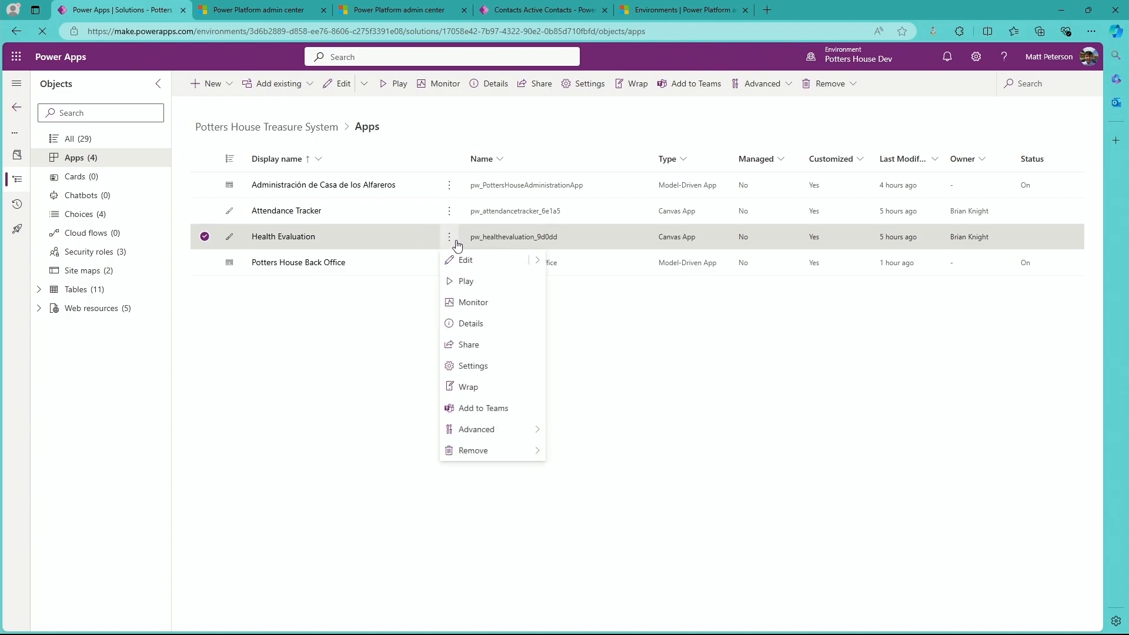
{"action": "left_click", "coordinate": [480, 348]}
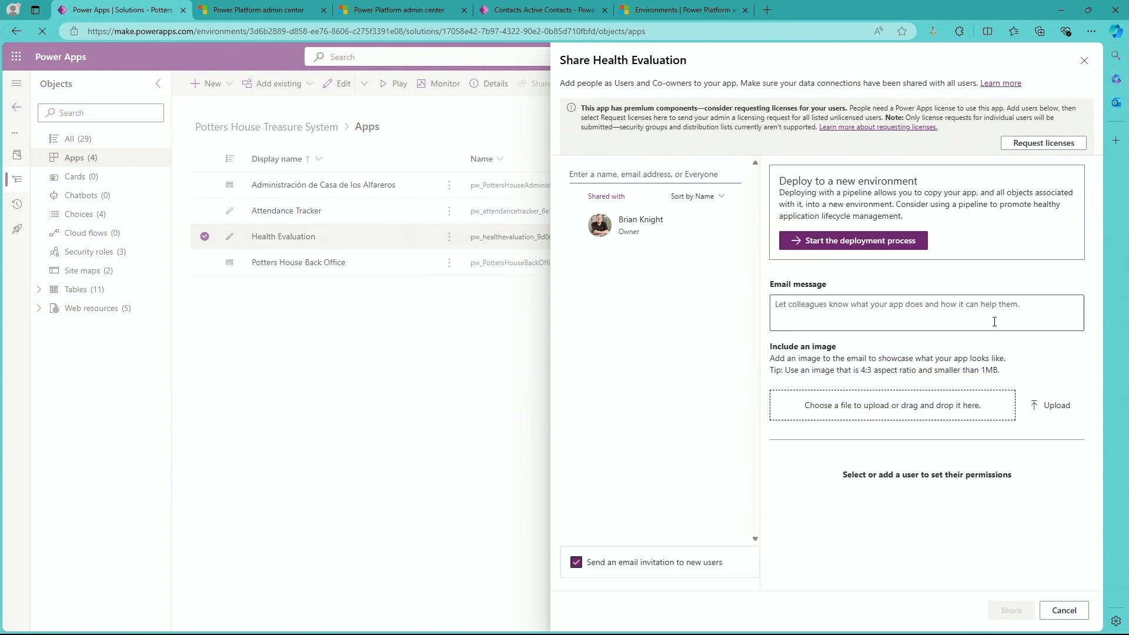
{"action": "left_click", "coordinate": [687, 171]}
{"action": "type", "text": "a"}
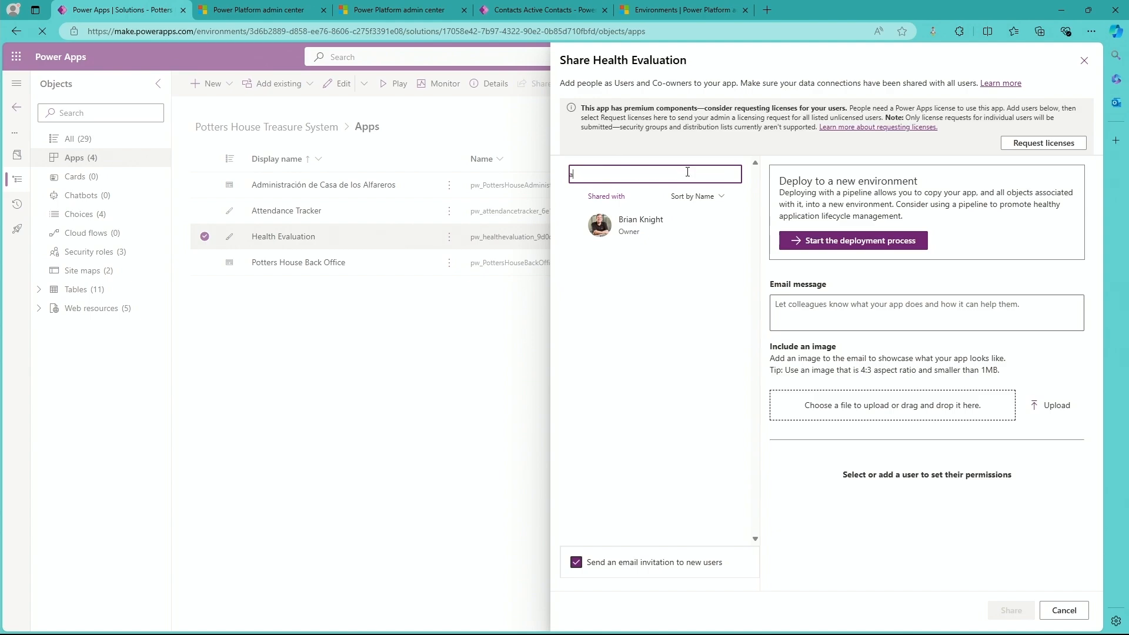
{"action": "type", "text": "melia"}
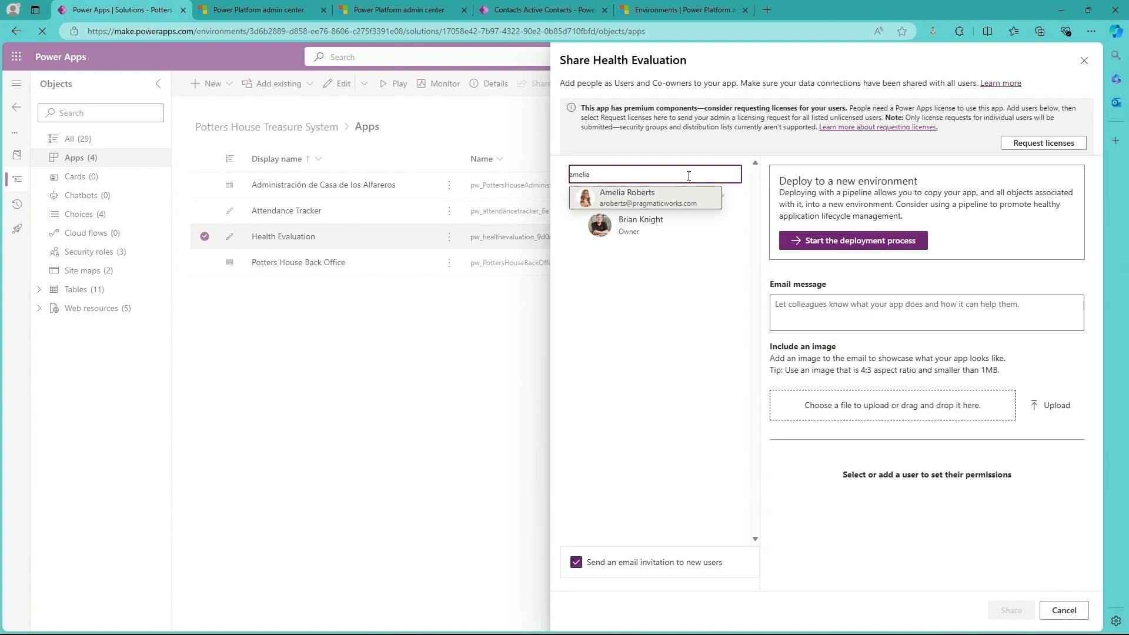
{"action": "left_click", "coordinate": [671, 202]}
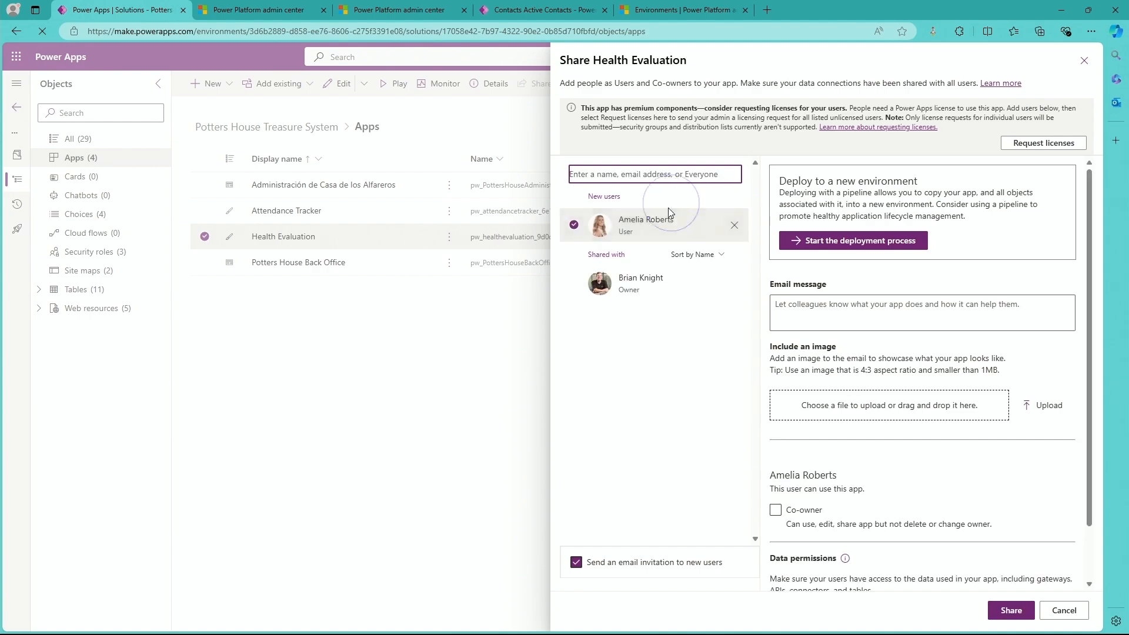
Turn off the email invitation to new users, share the Health Evaluation app and close its sharing settings.
{"action": "left_click", "coordinate": [576, 562]}
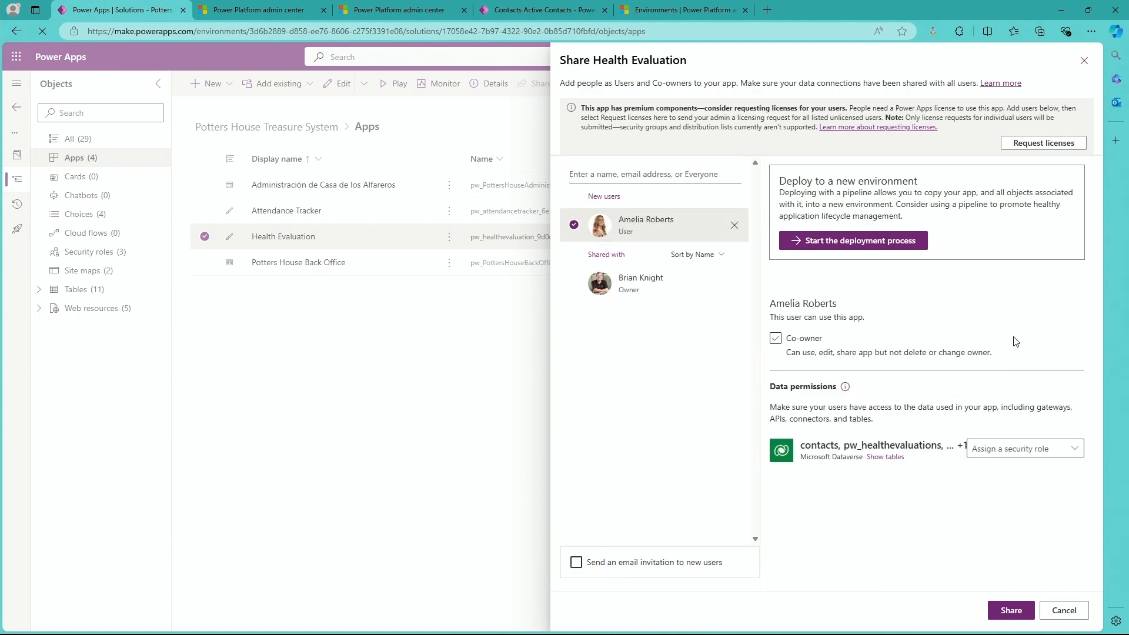
{"action": "left_click", "coordinate": [624, 575]}
{"action": "left_click", "coordinate": [1023, 617]}
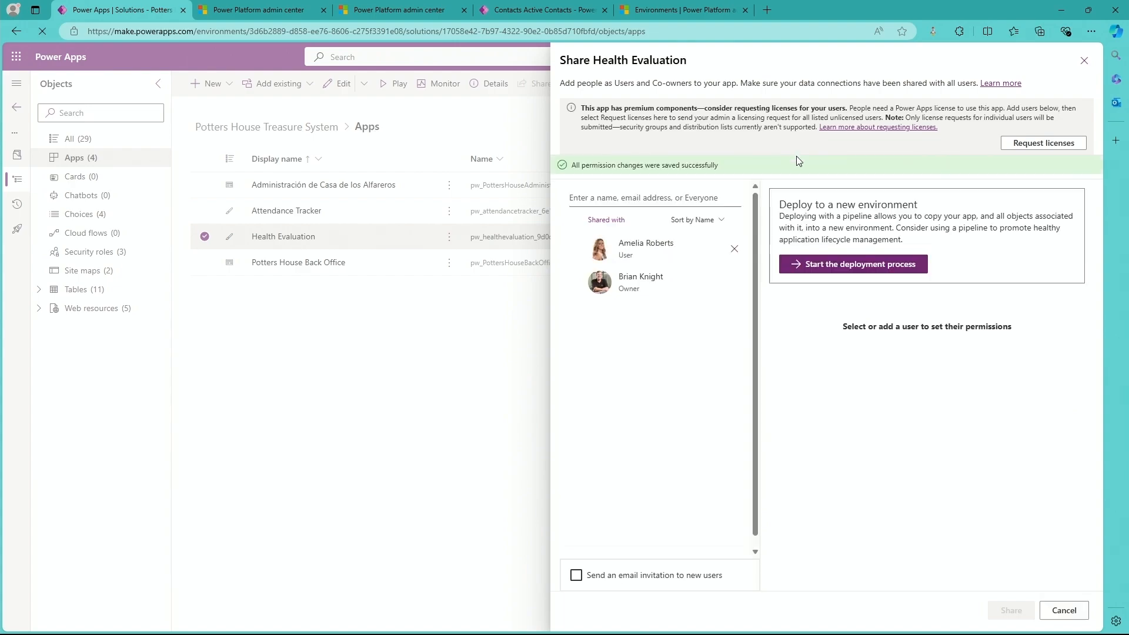
{"action": "left_click", "coordinate": [1066, 611]}
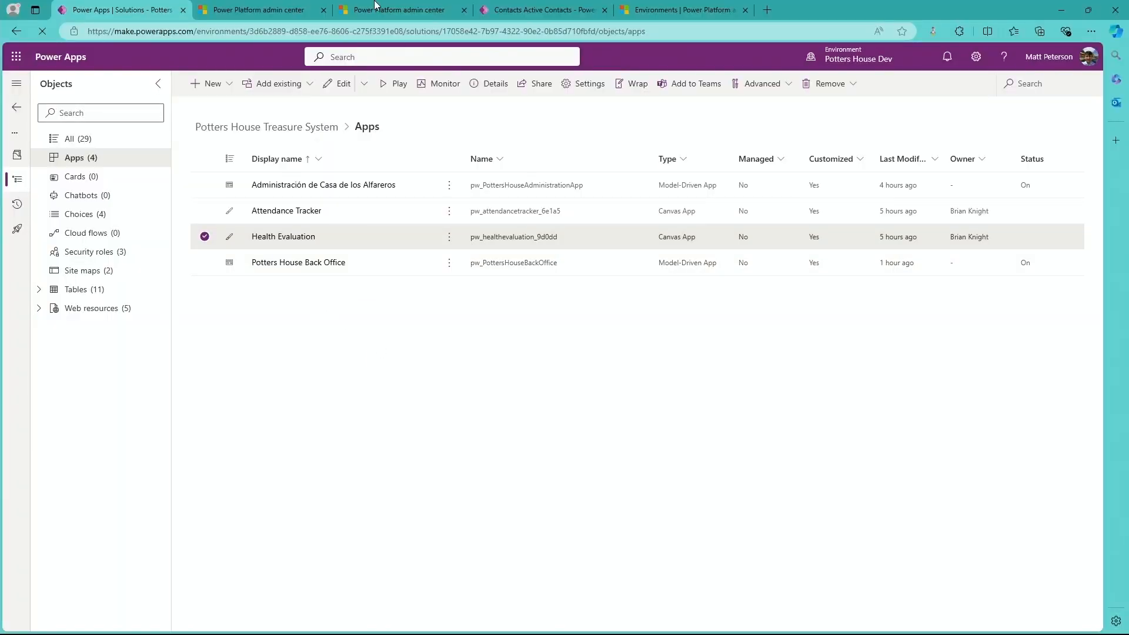
Switch to the Potters House Back Office app and open the first record in the Active Contacts view.
{"action": "left_click", "coordinate": [532, 10]}
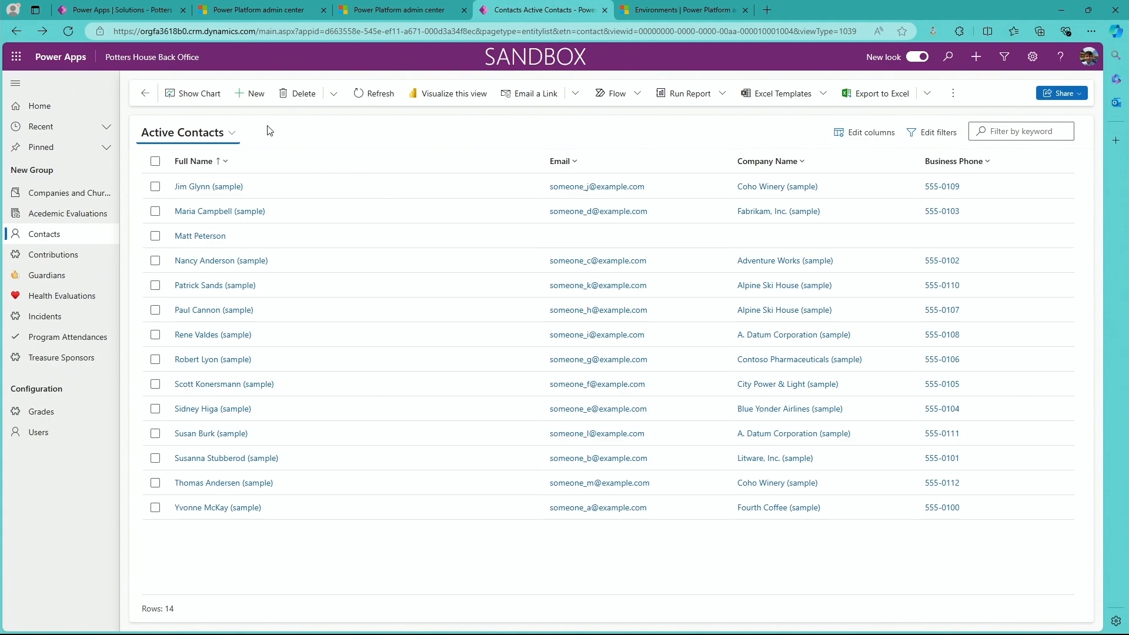
{"action": "double_click", "coordinate": [321, 188]}
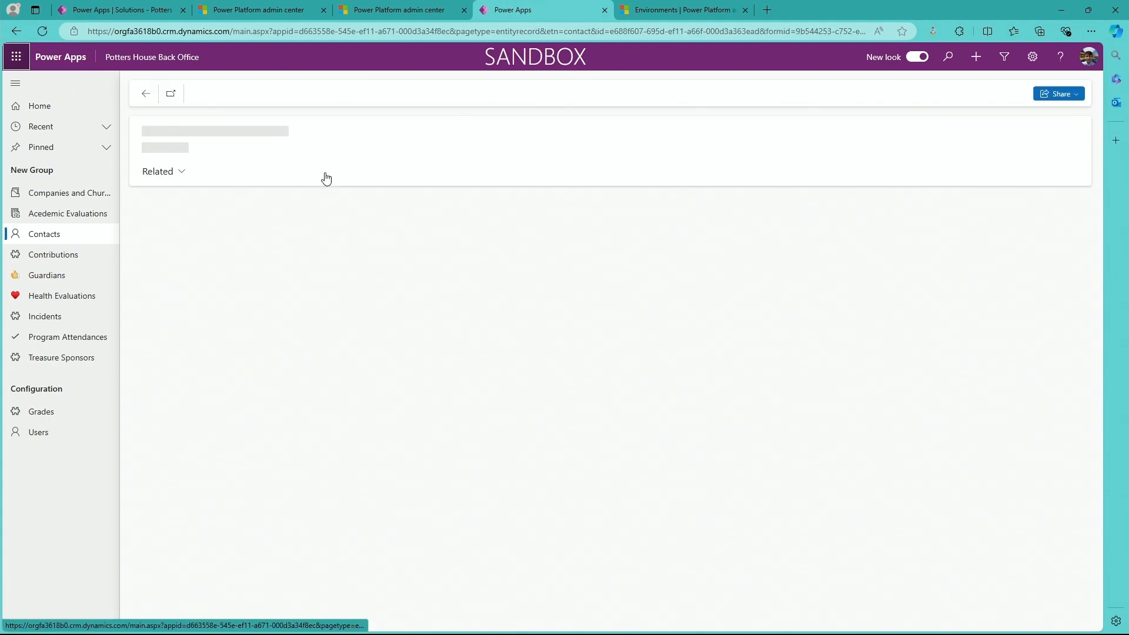